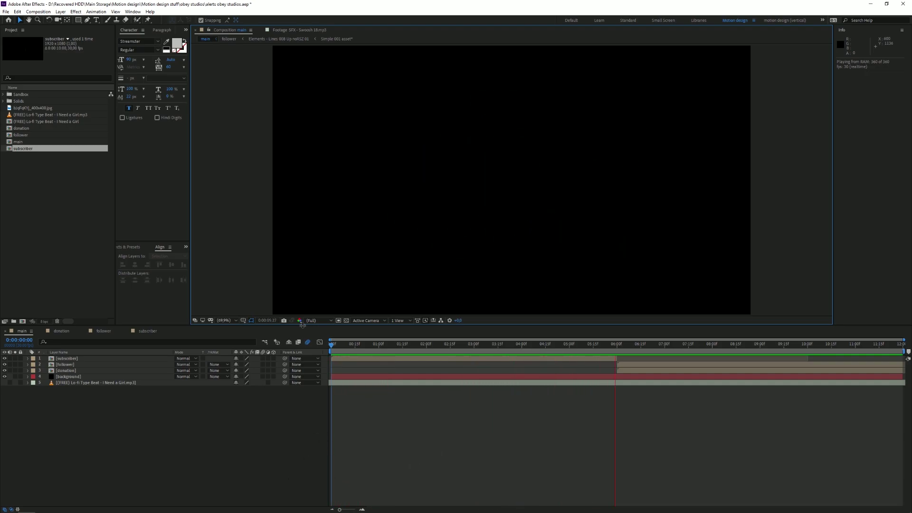
key("space")
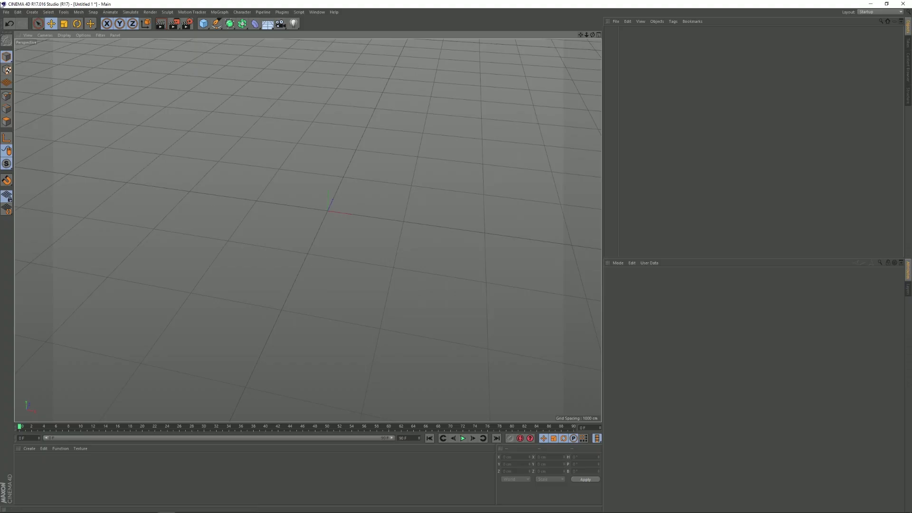
- In Cinema 4D, merge the Illustrator file "obey ai8.ai" from Downloads into the empty scene, keeping the offered import settings
left_click(5, 13)
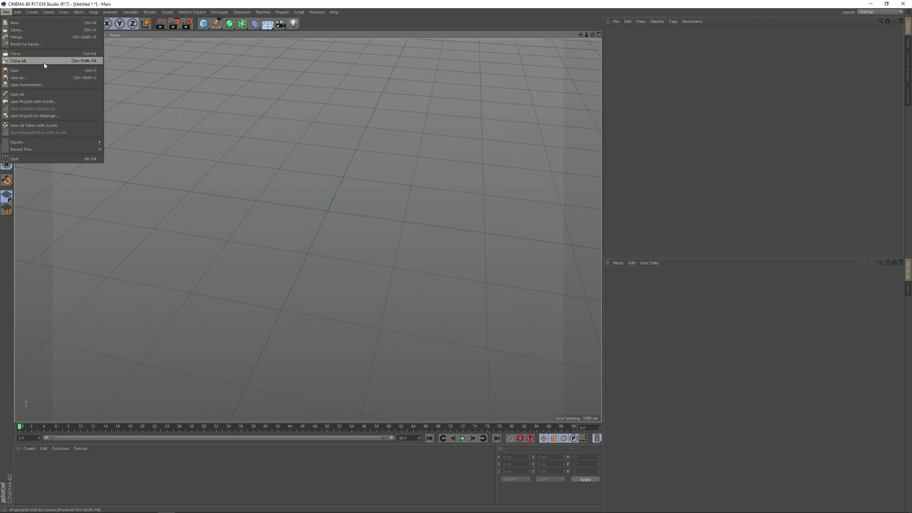
left_click(36, 40)
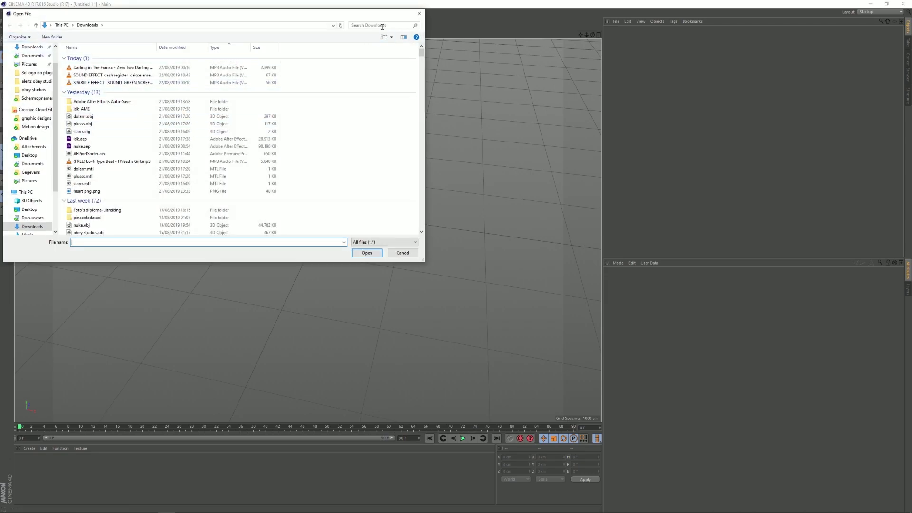
left_click(376, 25)
type("obey")
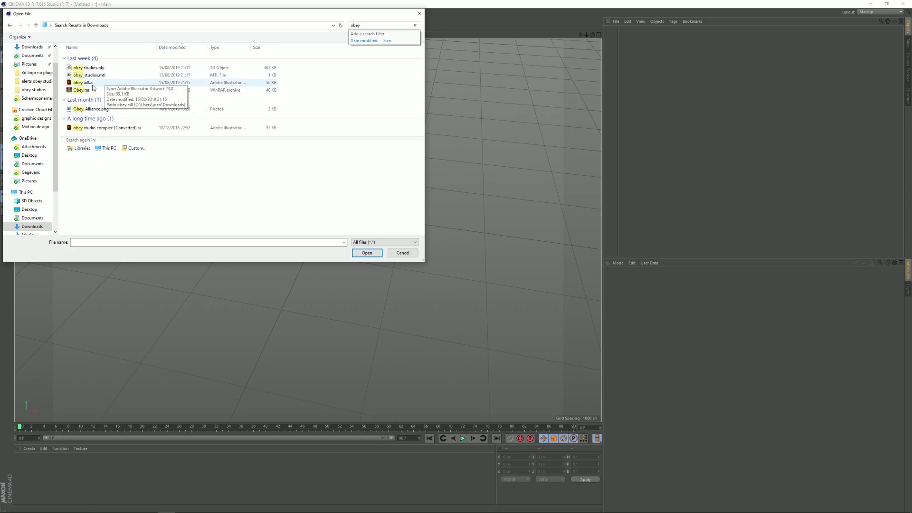
left_click(94, 85)
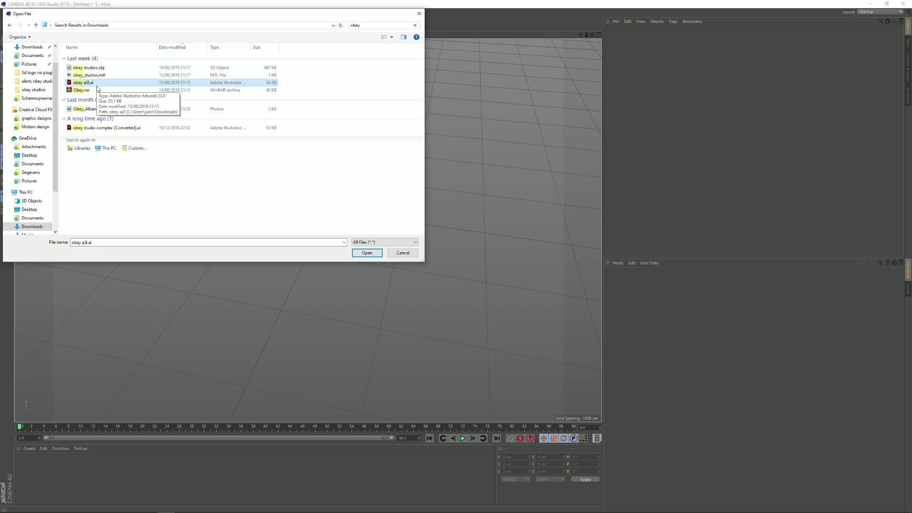
key("Return")
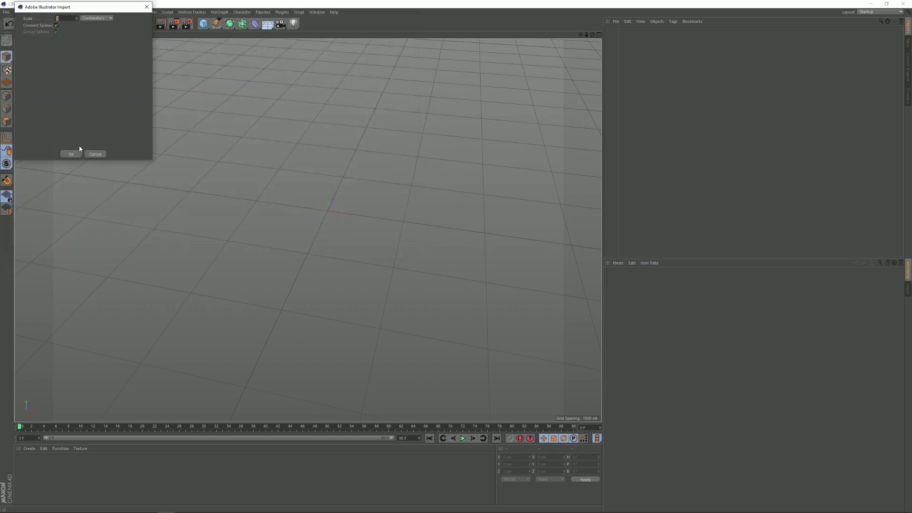
left_click(73, 154)
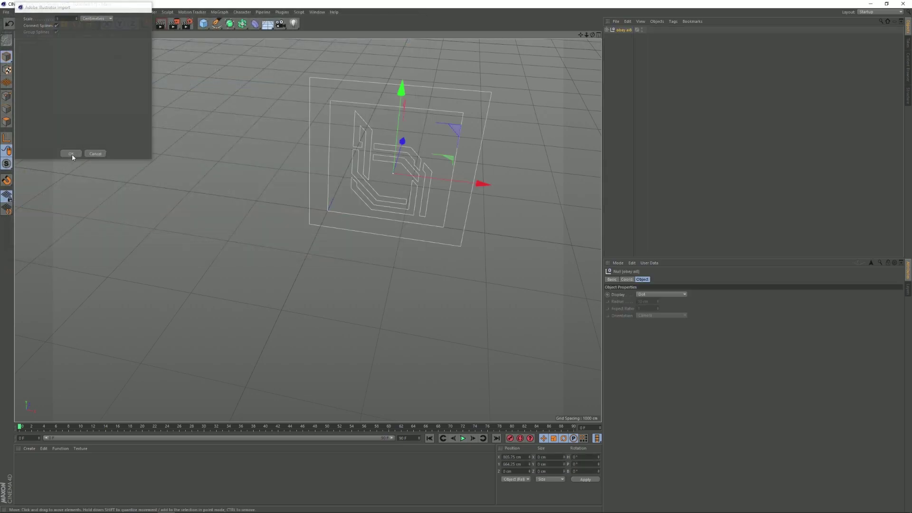
- Expand the imported logo group and delete its first two paths, the square frames surrounding the logo
left_click_drag(592, 35, 592, 15)
left_click(607, 30)
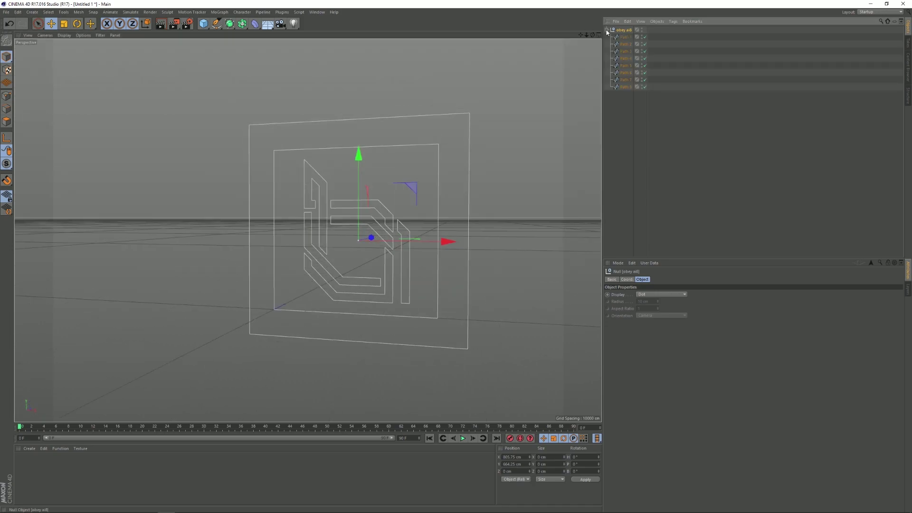
left_click(619, 126)
left_click(626, 37)
key("Delete")
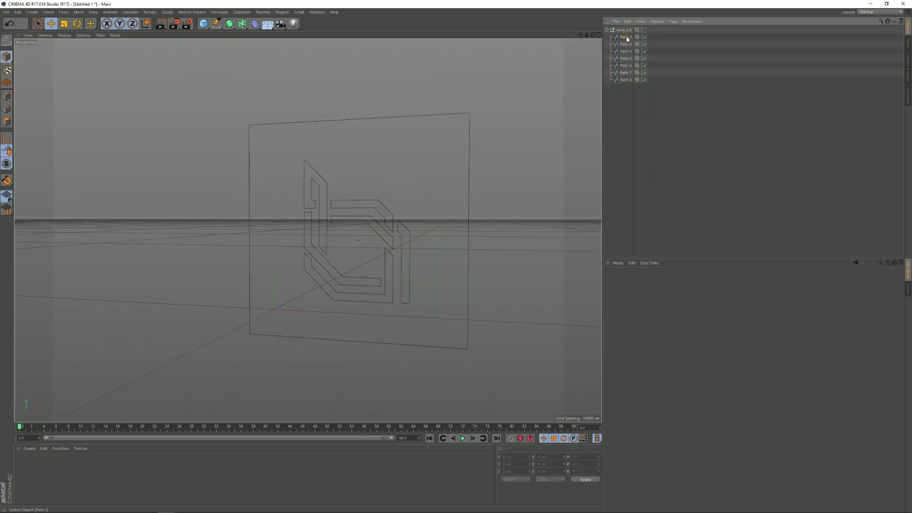
left_click(626, 37)
key("Delete")
scroll(333, 219, "up", 3)
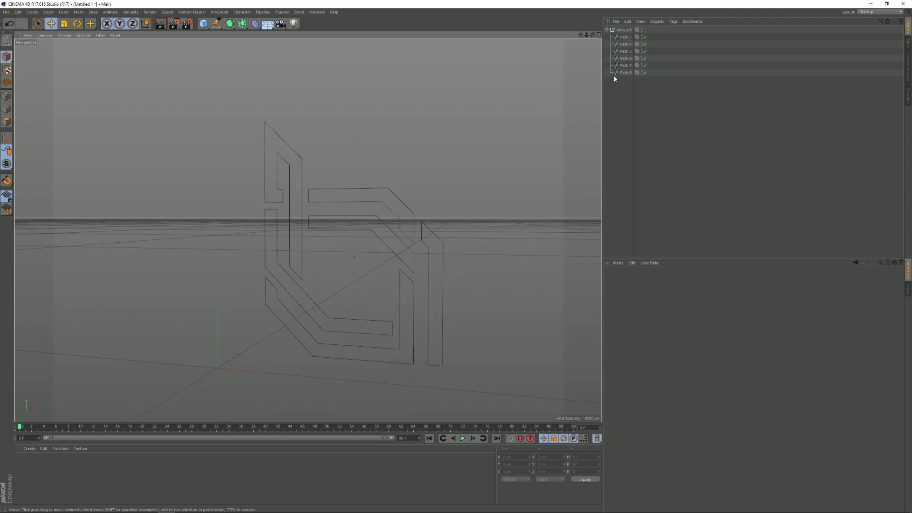
- Connect all remaining logo paths into a single spline and delete the original group
key("ctrl+a")
right_click(622, 38)
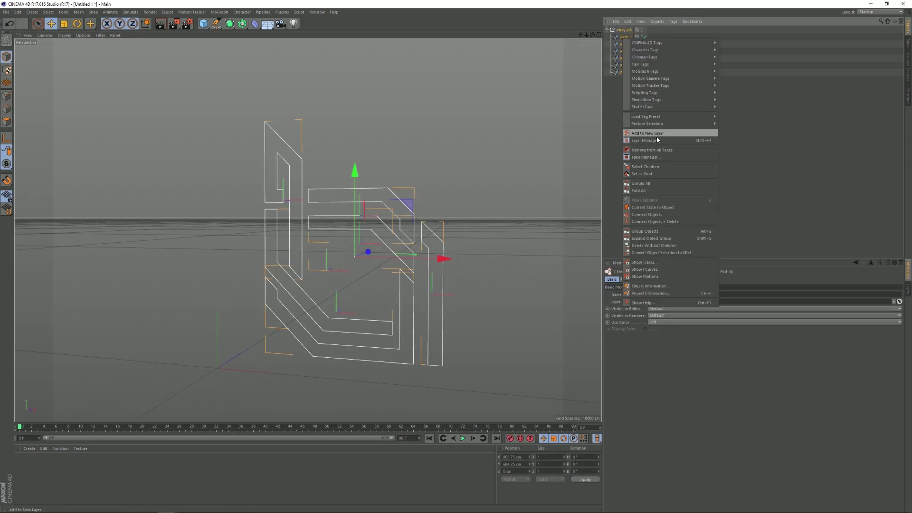
left_click(653, 214)
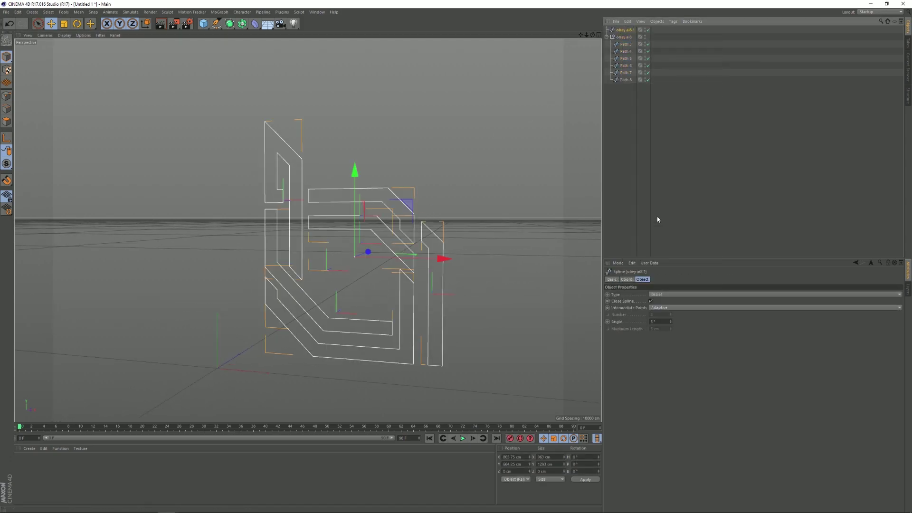
left_click(623, 38)
key("Delete")
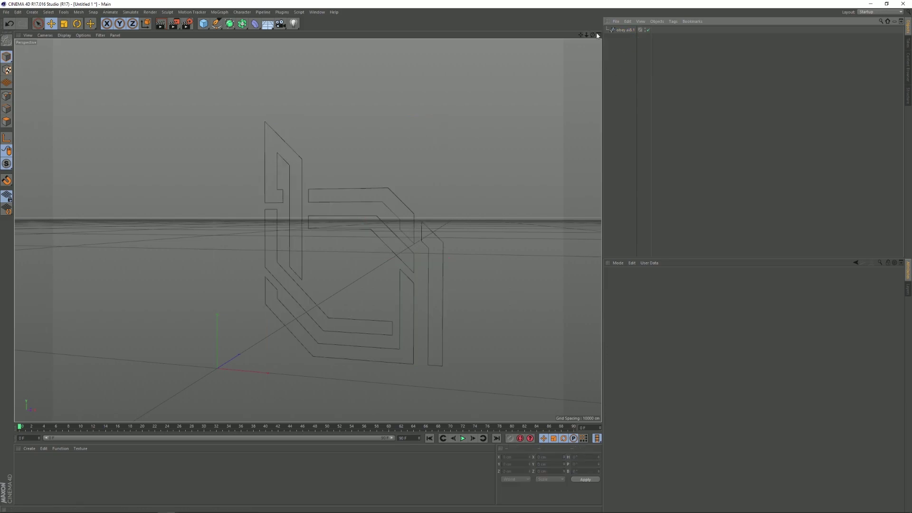
- Add an Extrude object, nest the combined logo spline inside it, and set the Z movement to 100 cm
left_click(624, 30)
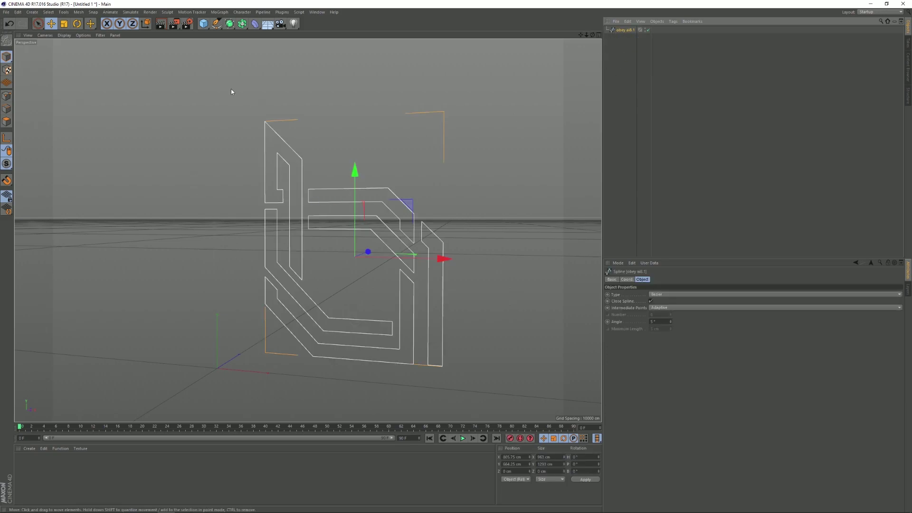
left_click_drag(230, 23, 313, 33)
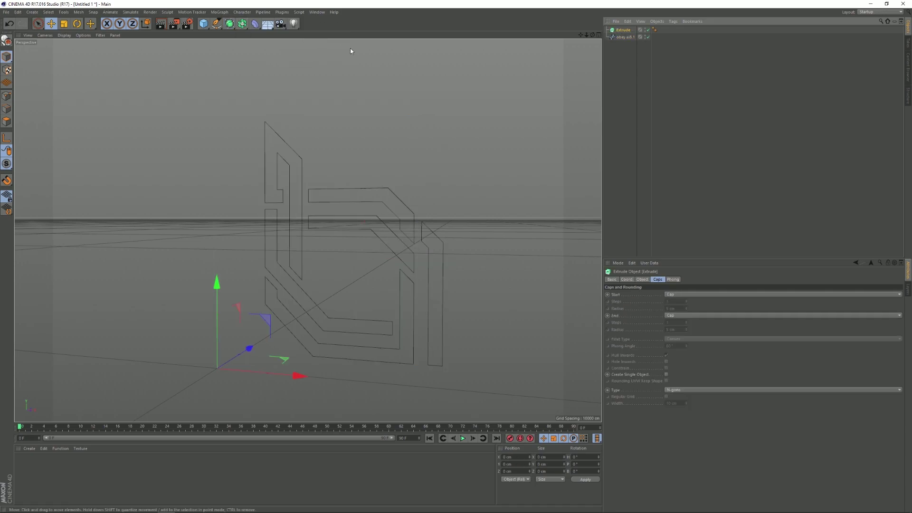
left_click(623, 42)
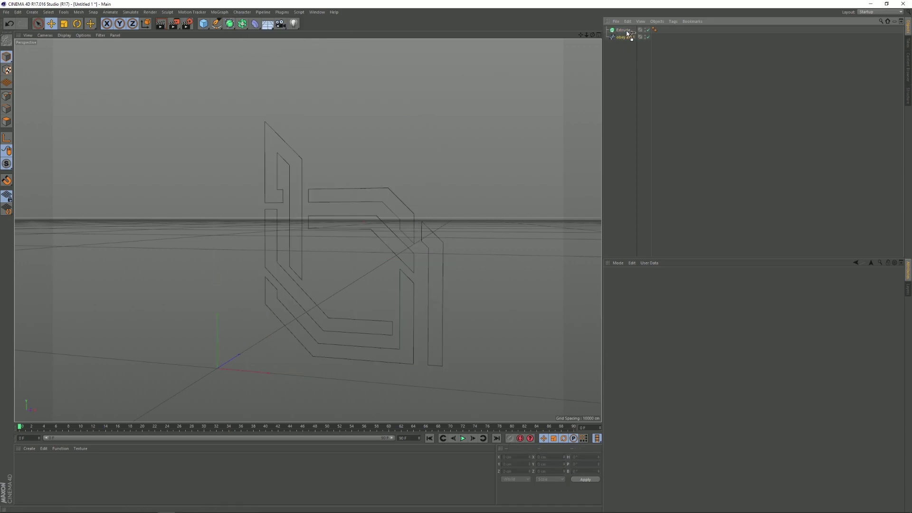
left_click_drag(625, 31, 624, 31)
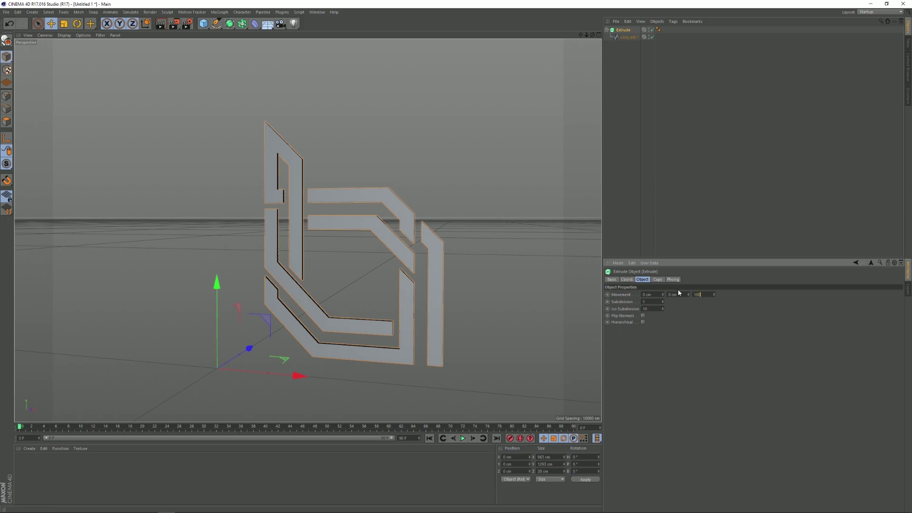
key("Return")
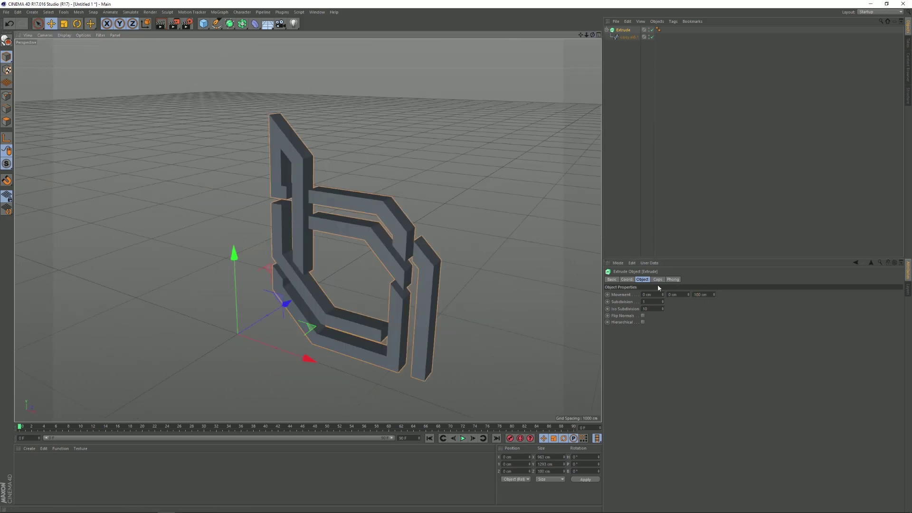
- Set the start cap of the logo extrusion to Fillet Cap and inspect the beveled edges
left_click(658, 280)
left_click(668, 295)
left_click(678, 322)
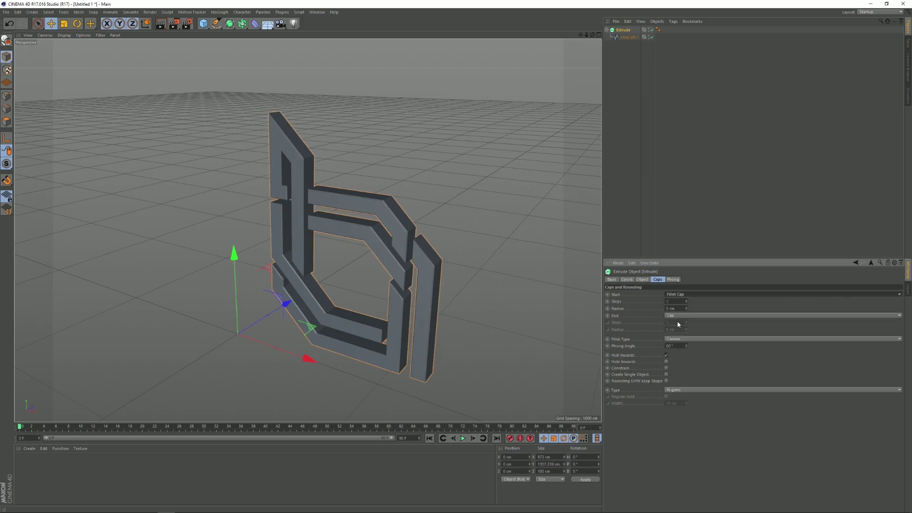
left_click(678, 316)
left_click(677, 339)
left_click(593, 37)
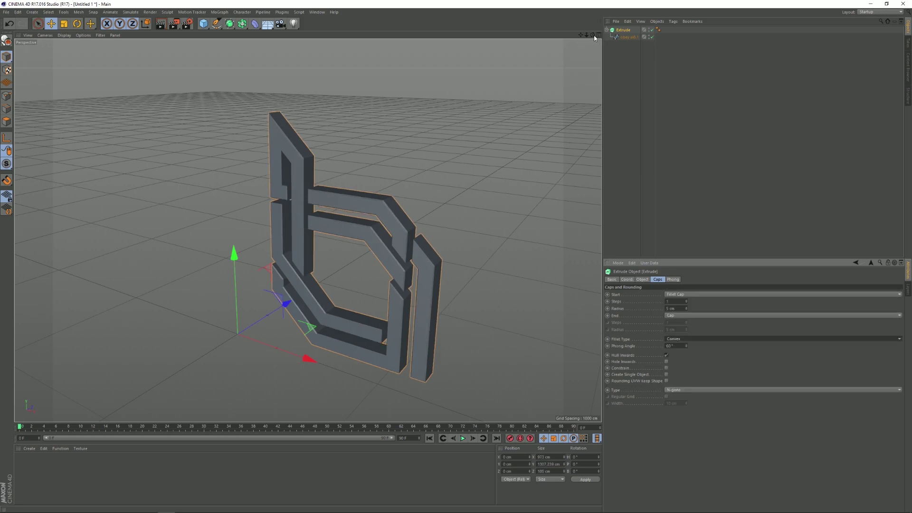
left_click_drag(592, 35, 648, 35)
scroll(514, 141, "up", 2)
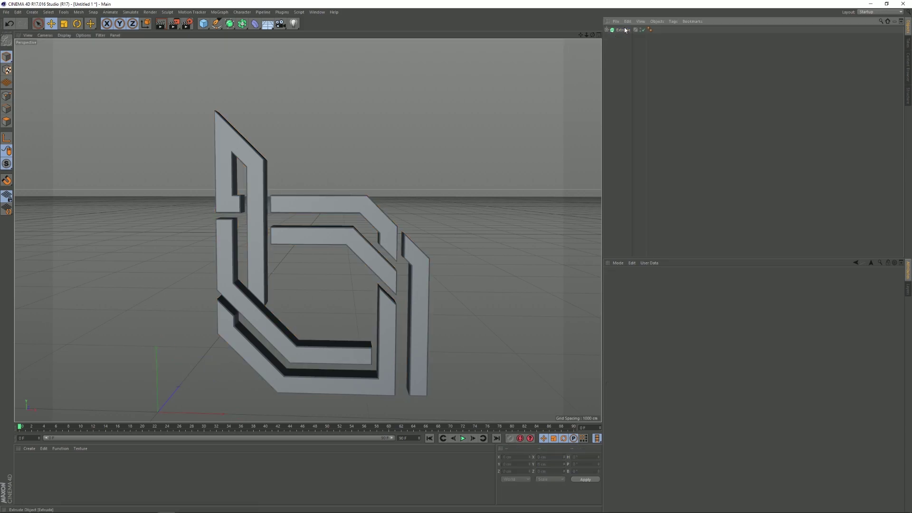
left_click(623, 29)
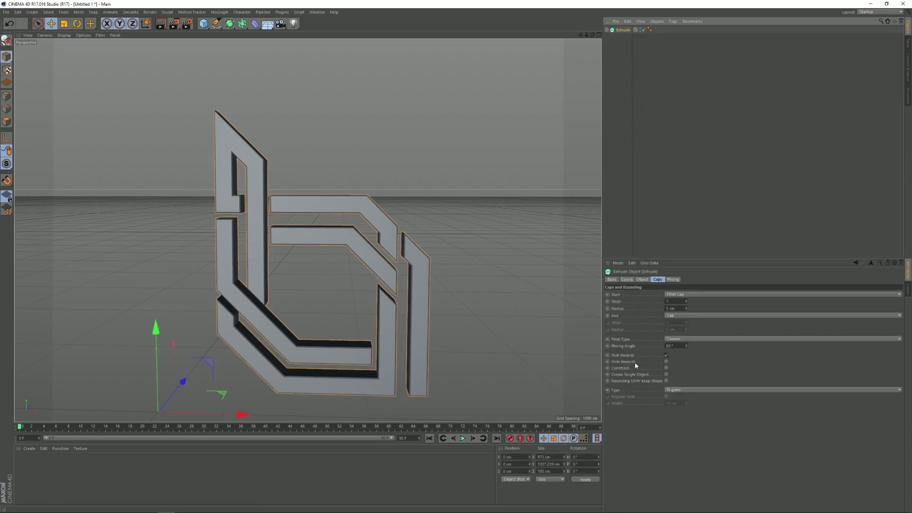
left_click(636, 156)
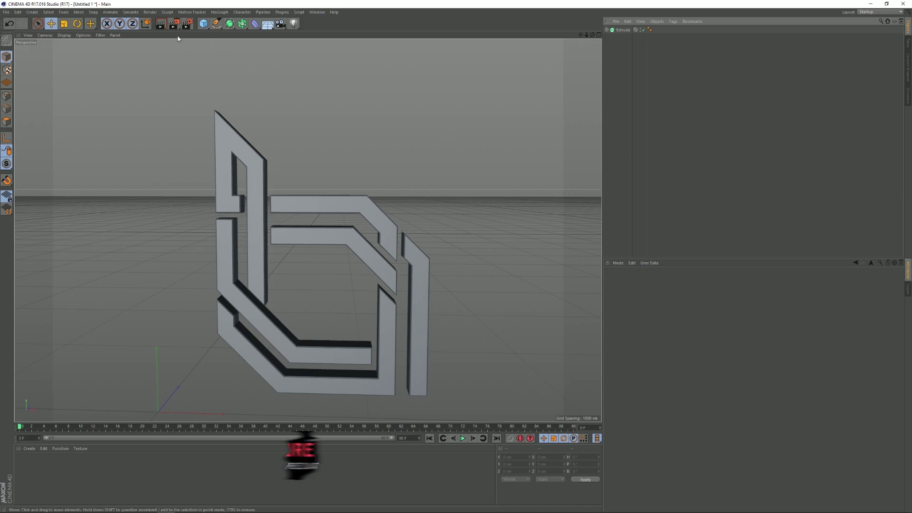
- Export the extruded logo as a Wavefront OBJ file into the Downloads folder and close Cinema 4D
left_click(6, 12)
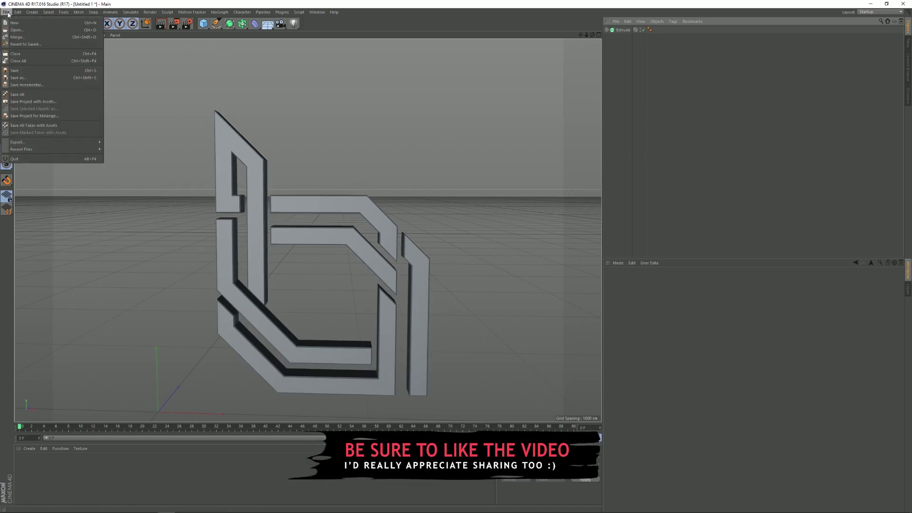
mouse_move(52, 142)
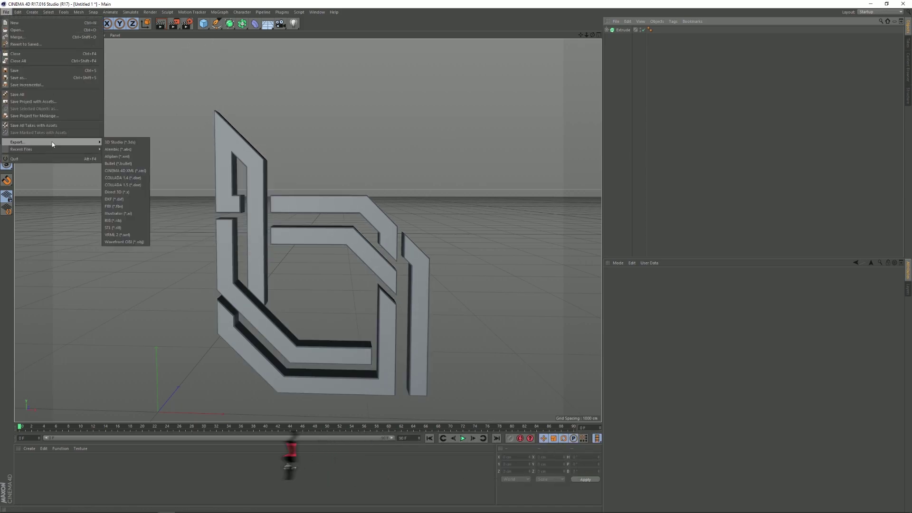
left_click(127, 243)
type("tuto obj")
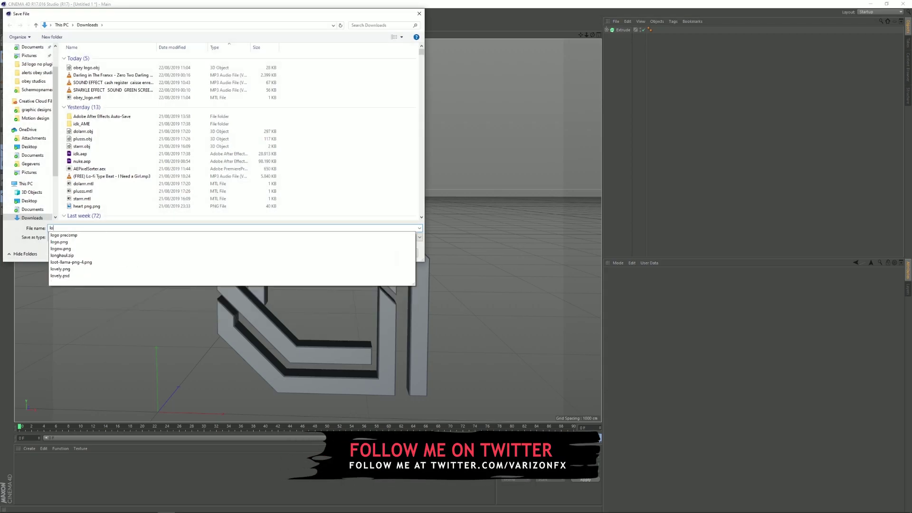
key("Return")
key("Return")
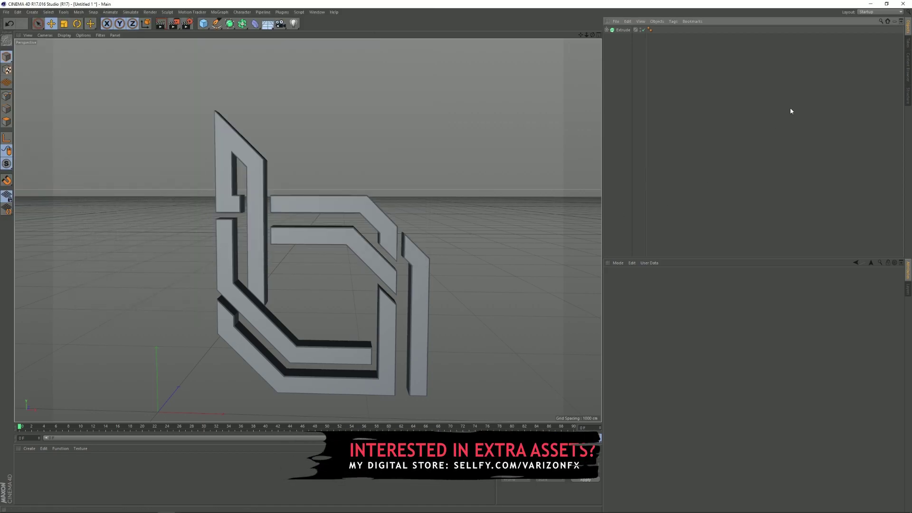
left_click(902, 4)
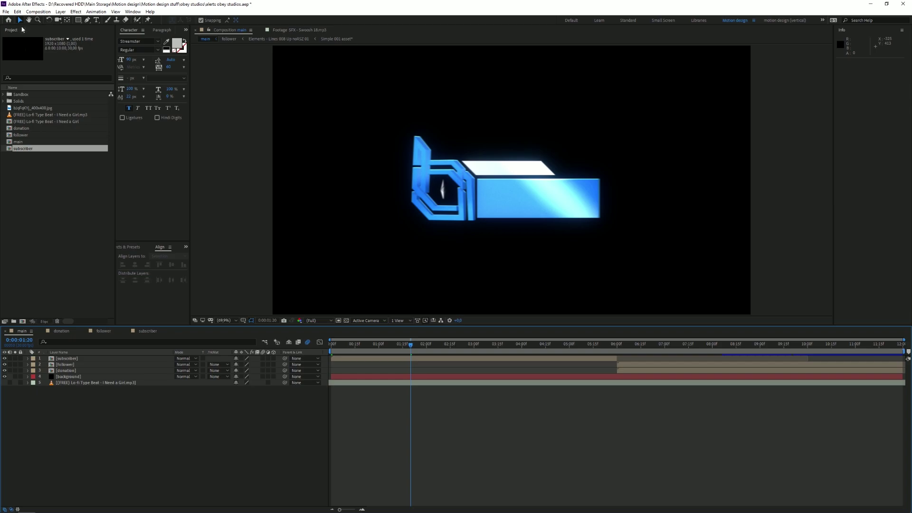
- In After Effects, start a new project and create a 1920 × 1080 composition at 30 fps lasting 10 seconds
left_click(6, 11)
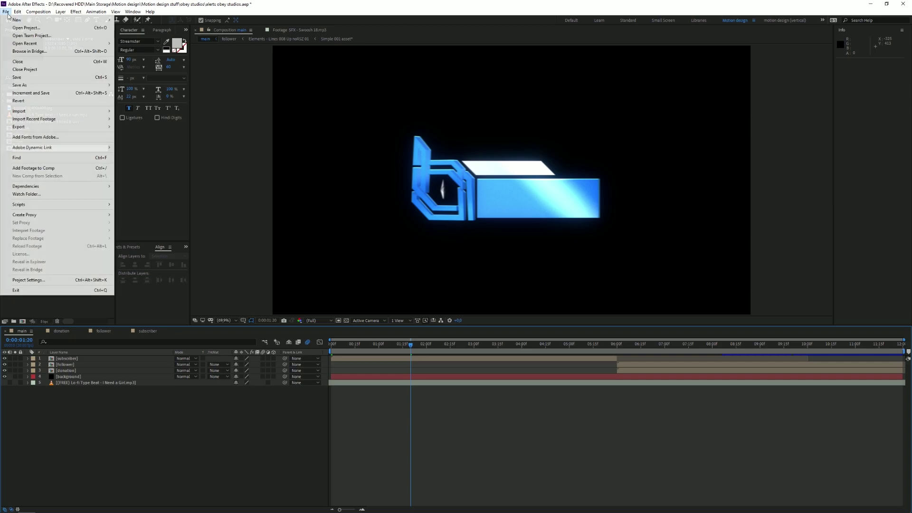
mouse_move(15, 19)
left_click(133, 20)
left_click(456, 184)
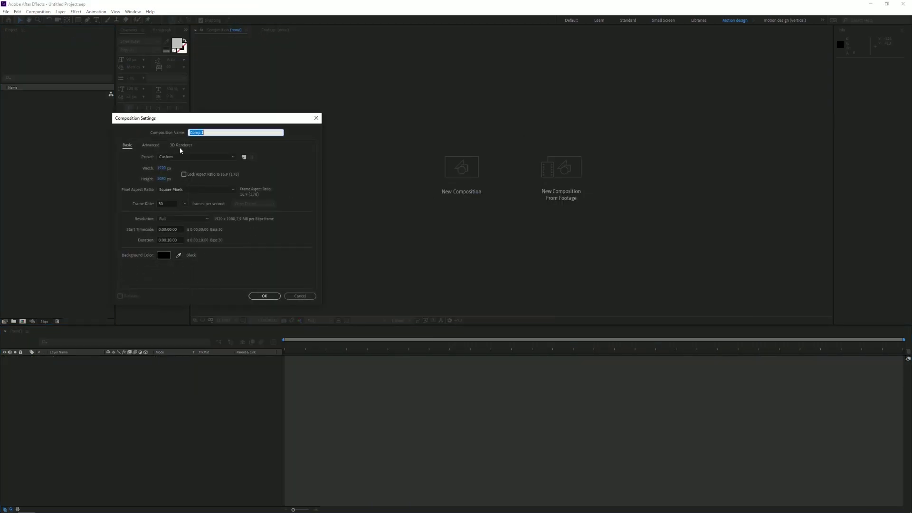
key("Return")
- Create a new full-size black solid named "3D" in the composition
right_click(124, 375)
mouse_move(145, 379)
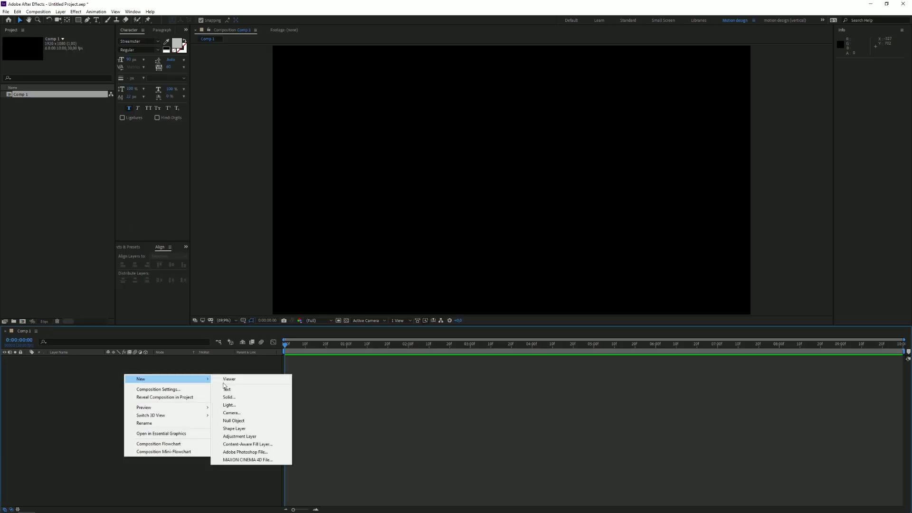
left_click(257, 399)
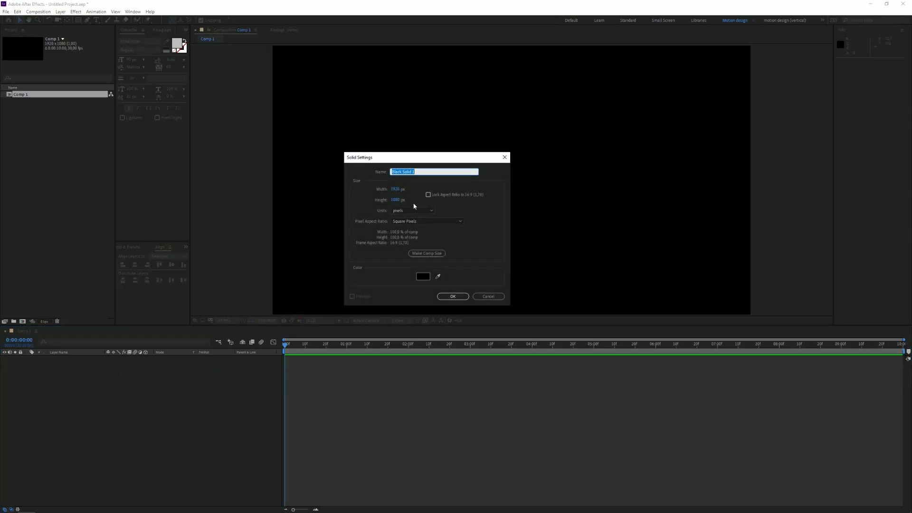
type("3D")
key("Return")
- Find the Video Copilot Element effect, apply it to the 3D solid, and open its Scene Setup
left_click(129, 247)
left_click(141, 148)
type("el")
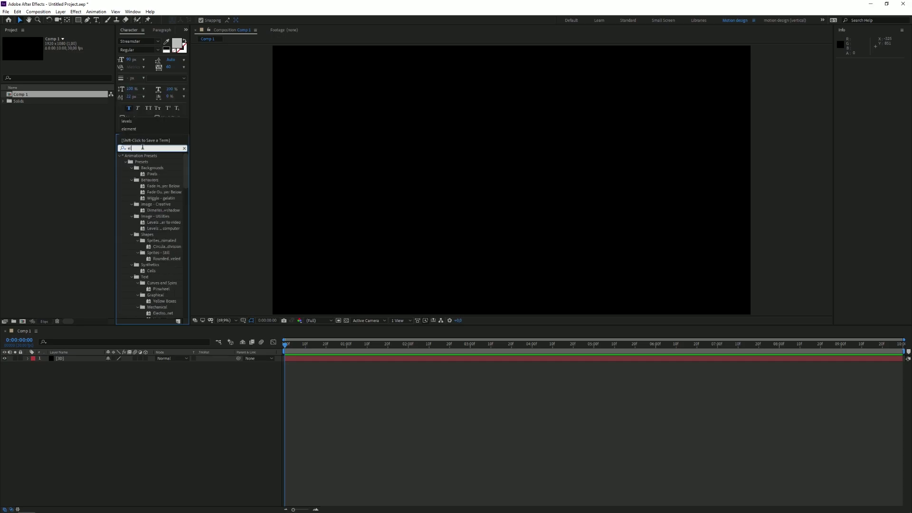
type("lemen")
left_click_drag(141, 164, 77, 359)
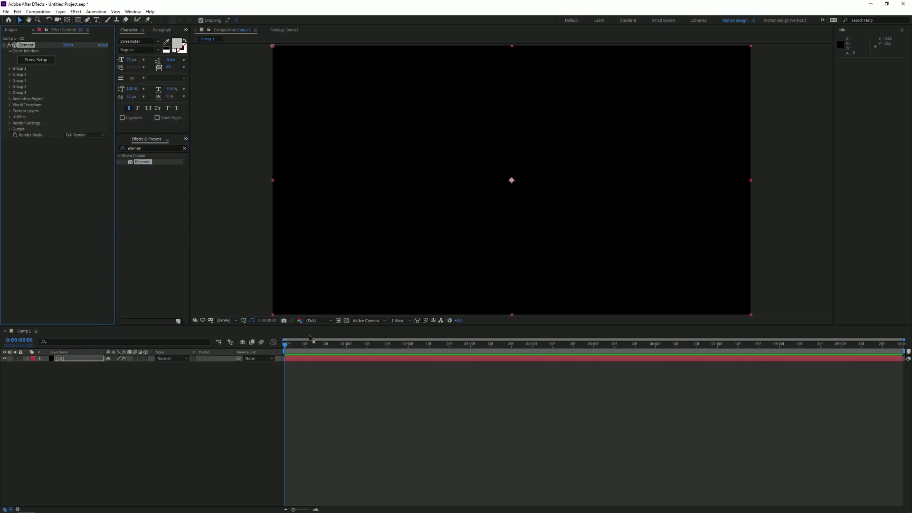
left_click(36, 60)
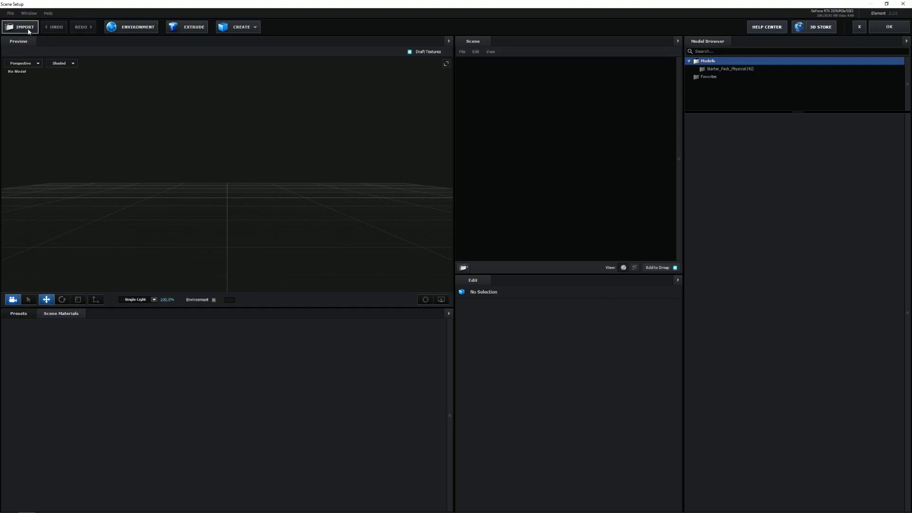
- Import the logo obey.obj model into the scene with the default import preferences and inspect it in the preview
left_click(20, 27)
double_click(86, 67)
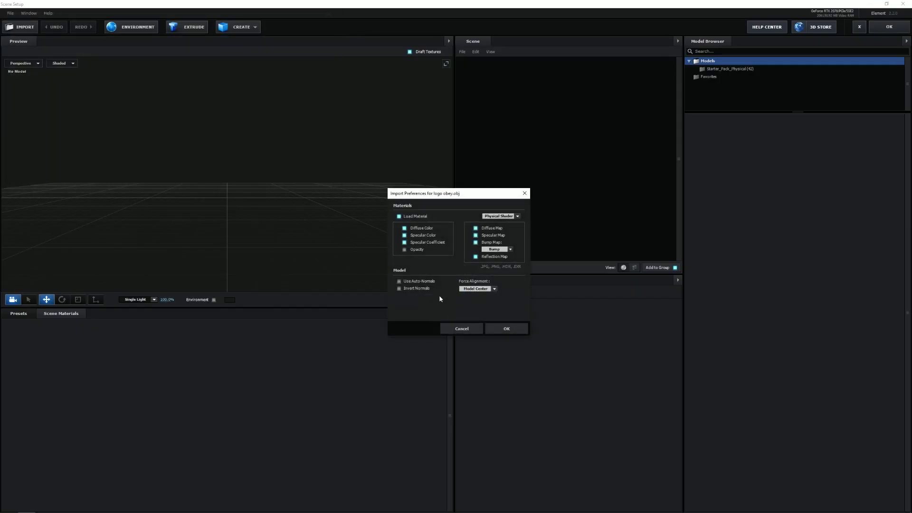
left_click(506, 327)
scroll(229, 186, "down", 5)
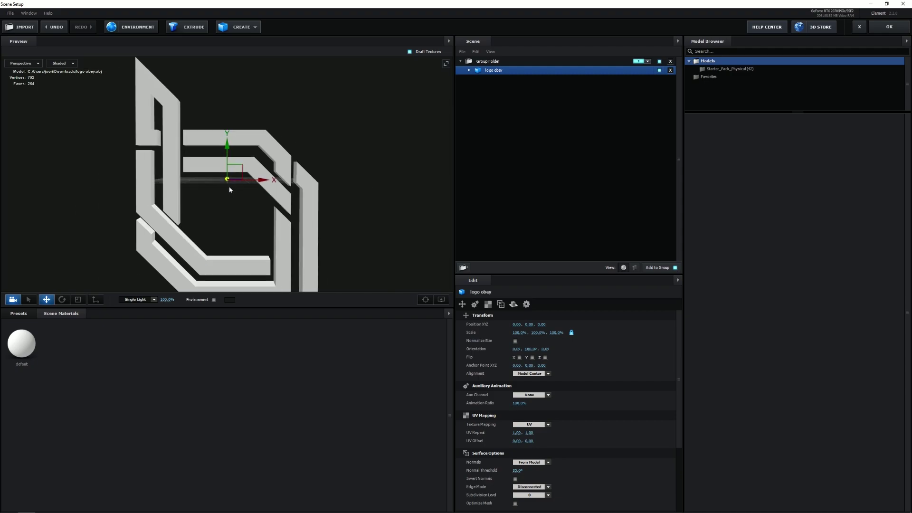
scroll(227, 142, "up", 6)
scroll(322, 174, "down", 5)
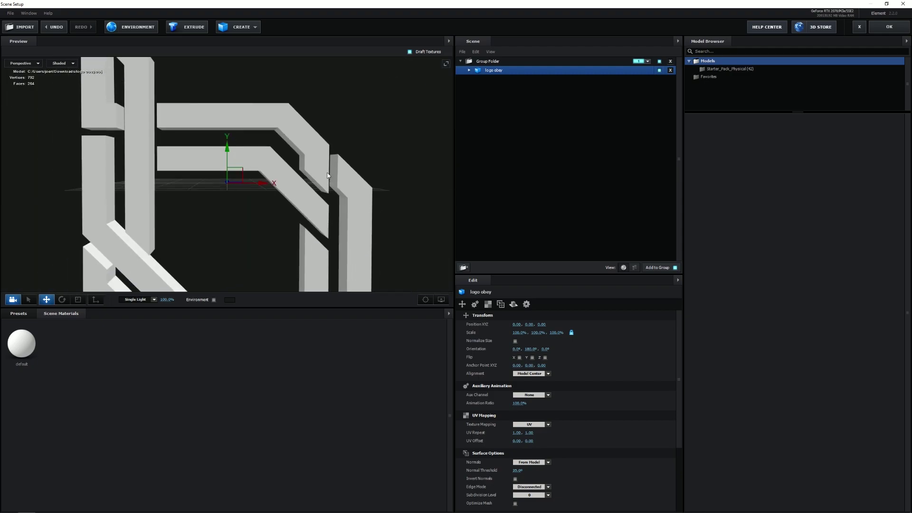
scroll(323, 137, "down", 5)
scroll(351, 107, "up", 5)
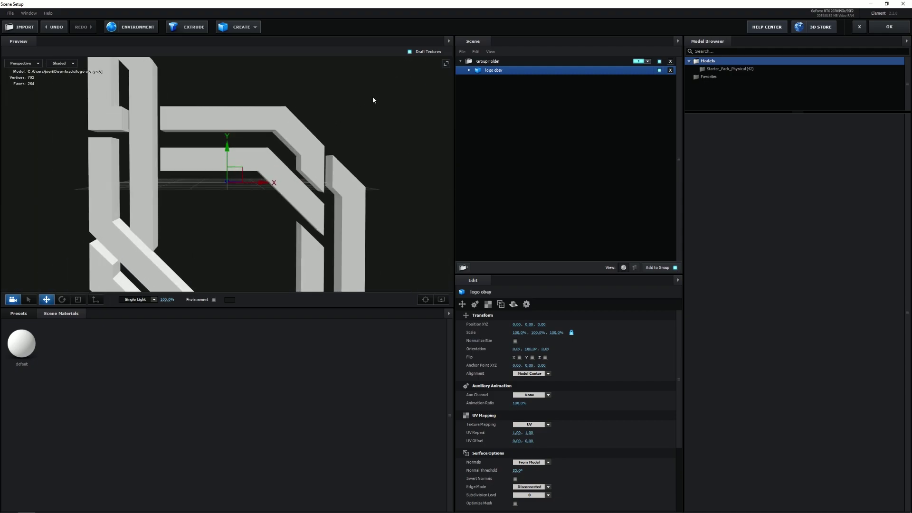
- Apply the Metal_Diffused material from the Physical presets to the logo and select that material in the scene
left_click(21, 313)
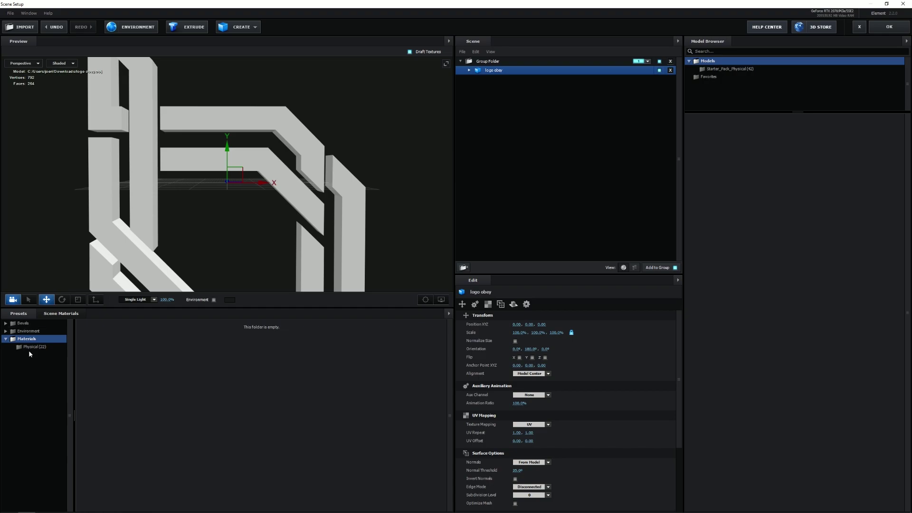
left_click(29, 347)
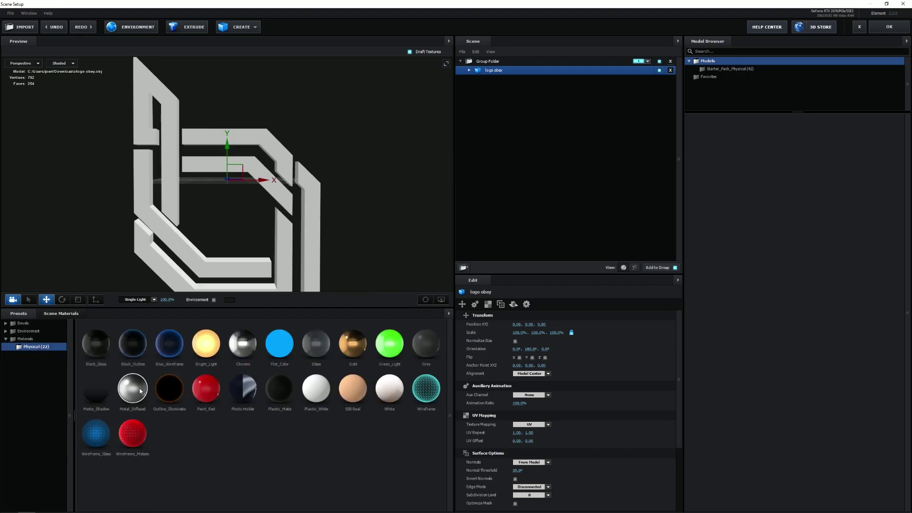
left_click_drag(139, 388, 174, 156)
left_click(129, 24)
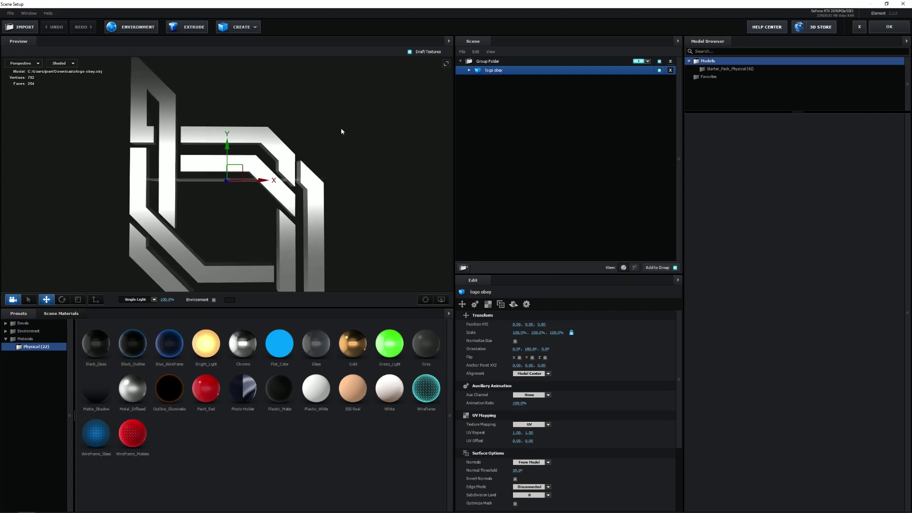
left_click_drag(342, 130, 339, 131)
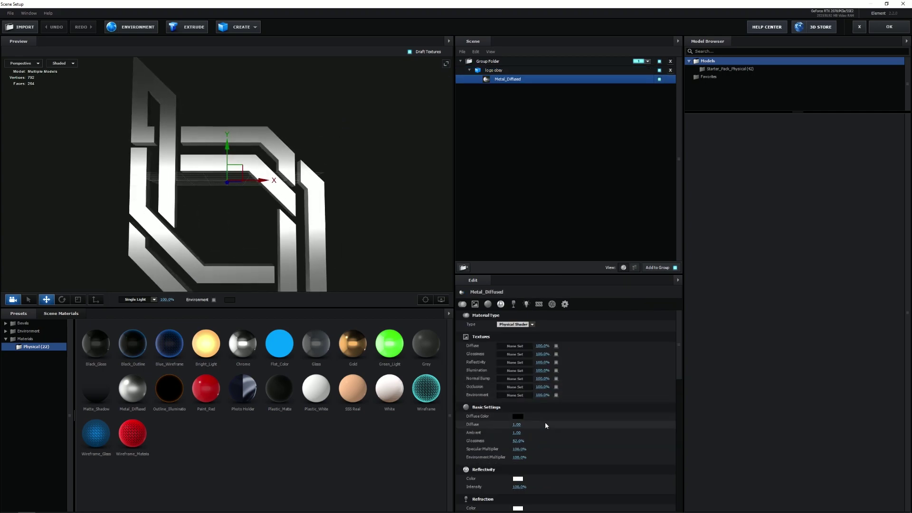
- Set the Metal_Diffused material's glossiness to 30%, lower its environment multiplier, and accept the scene setup
scroll(545, 421, "down", 2)
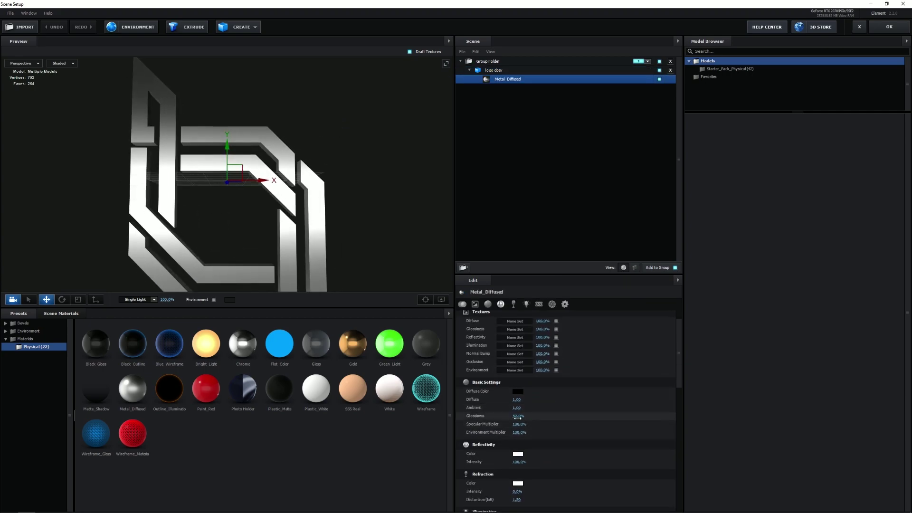
left_click(518, 417)
type("30")
key("Return")
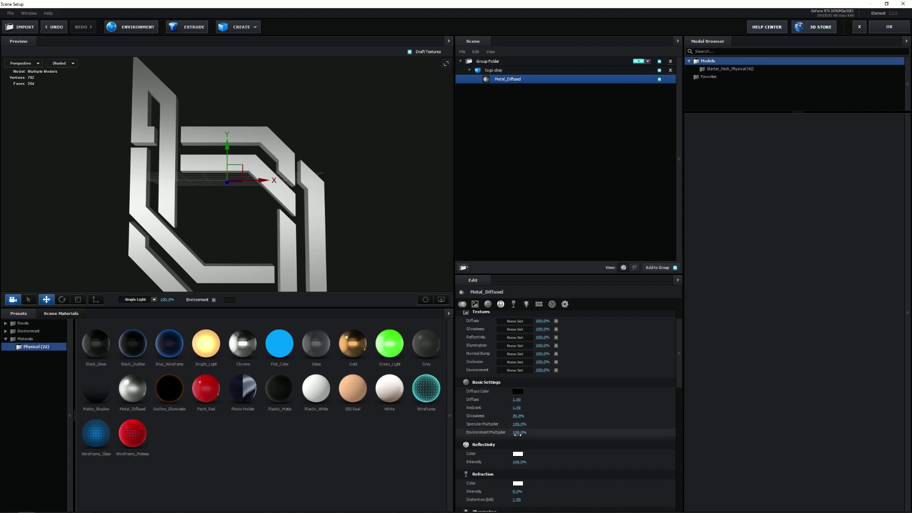
key("Return")
left_click(879, 27)
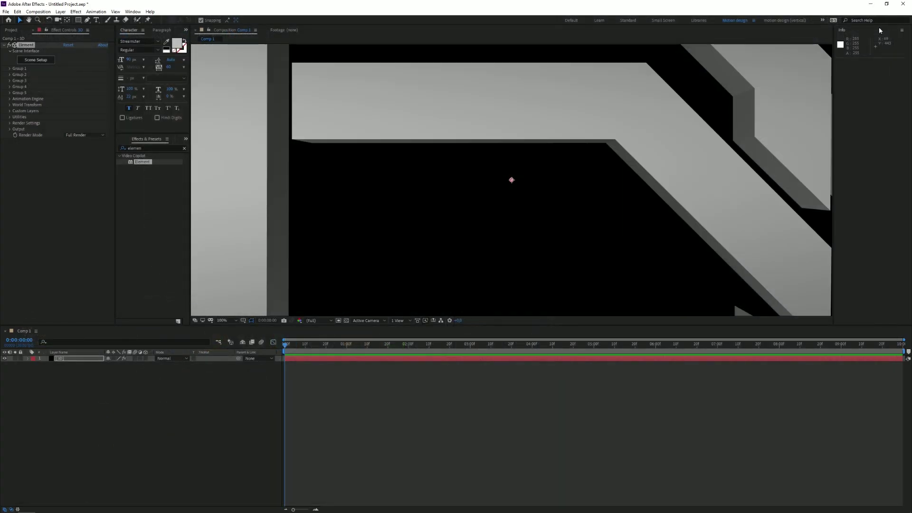
- Reopen the Scene Setup and scale the logo obey model uniformly to 20% so it fits the composition frame
scroll(598, 169, "down", 3)
scroll(597, 169, "up", 3)
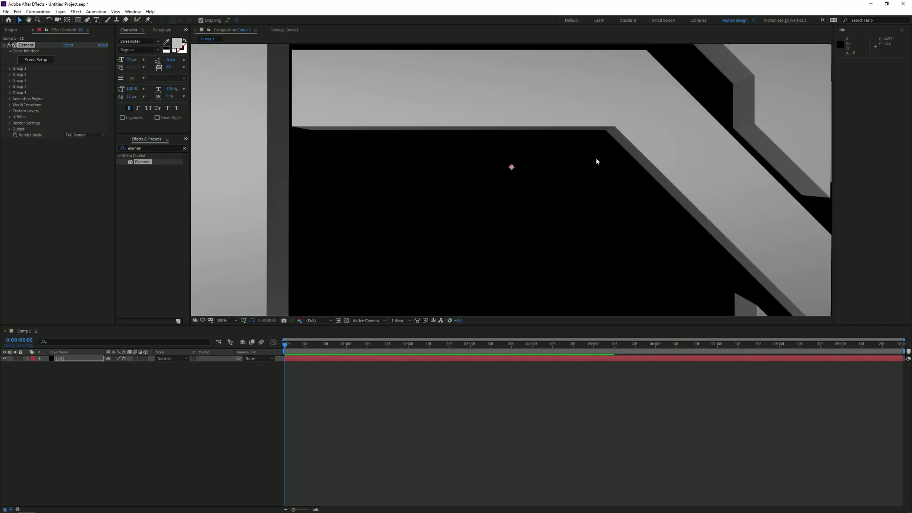
scroll(596, 157, "down", 1)
left_click(36, 59)
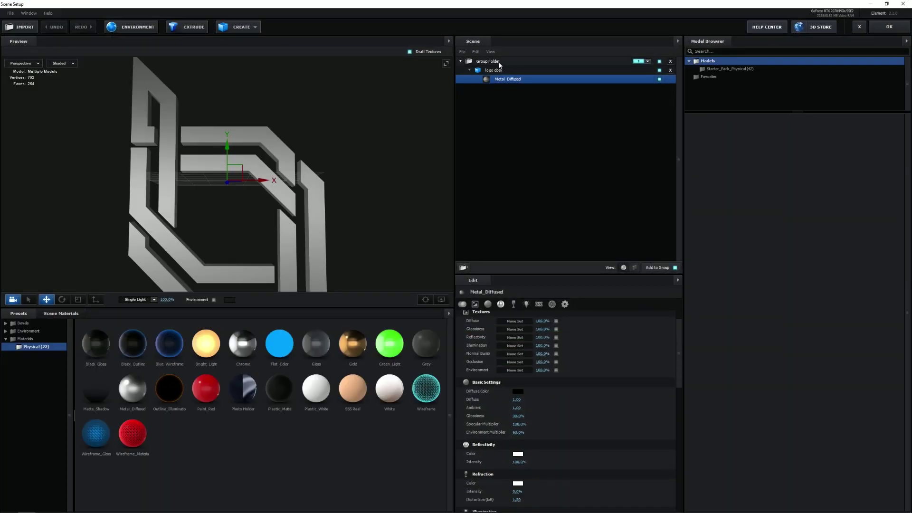
left_click(494, 70)
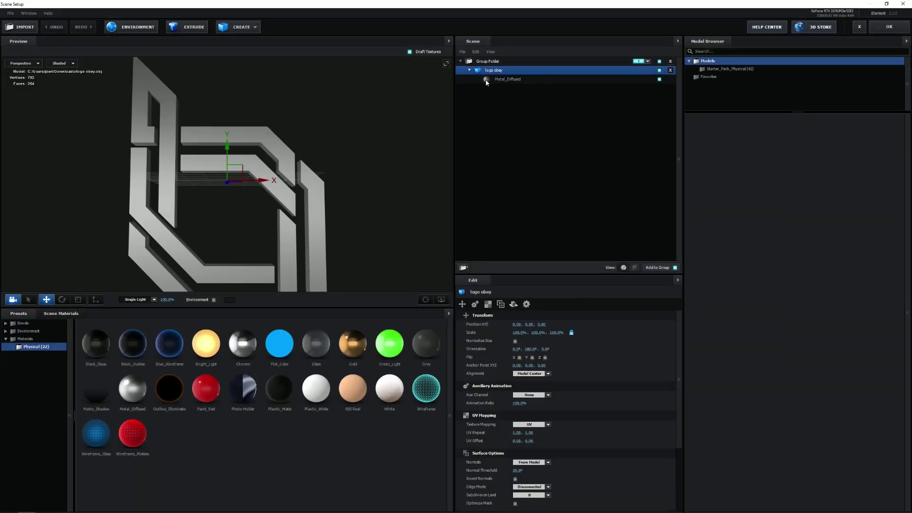
left_click(537, 332)
type("10")
key("Return")
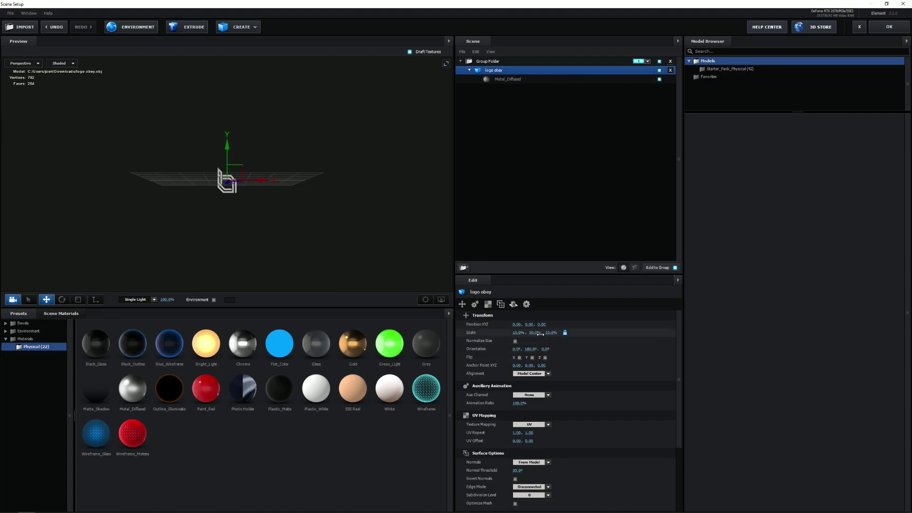
mouse_move(540, 334)
left_mouse_down()
mouse_move(553, 334)
mouse_move(538, 333)
left_mouse_up()
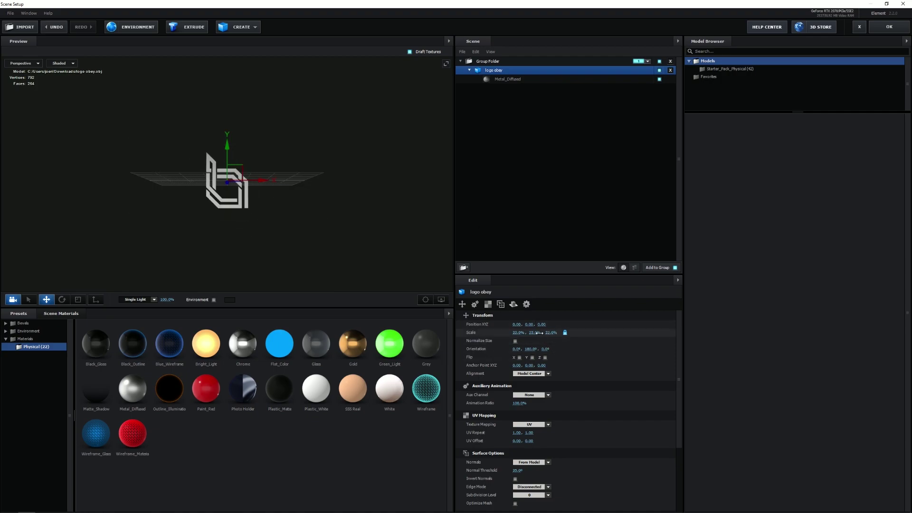
type("20")
key("Return")
scroll(324, 126, "up", 5)
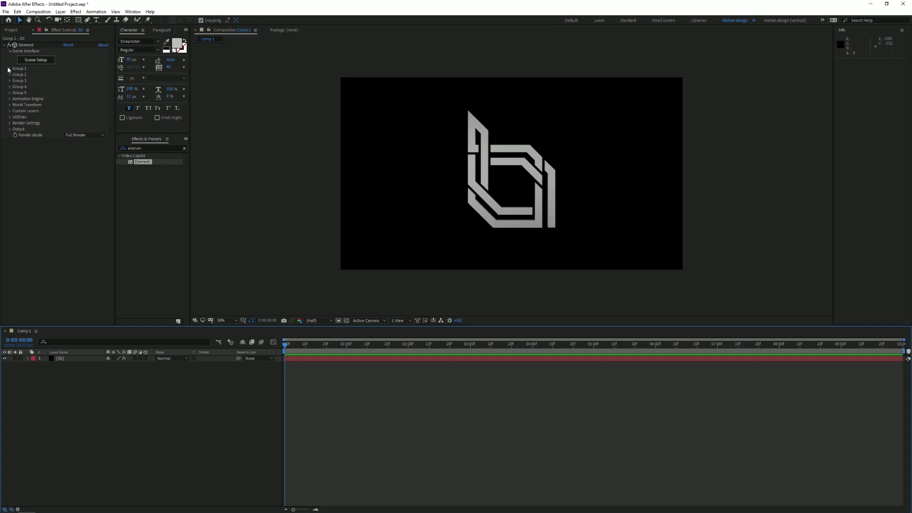
- Check the group folder in Scene Setup, then enable the Twist deformation in Group 1's Particle Look settings
left_click(35, 60)
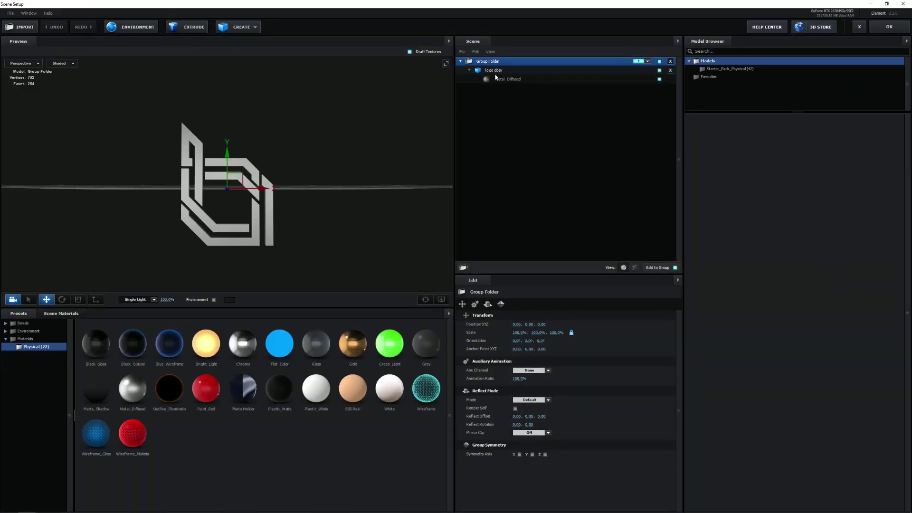
left_click(874, 29)
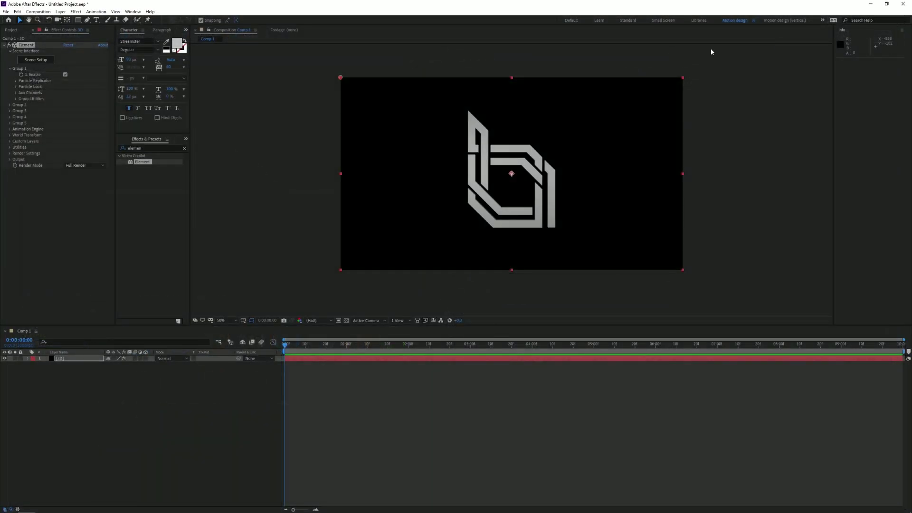
left_click(16, 87)
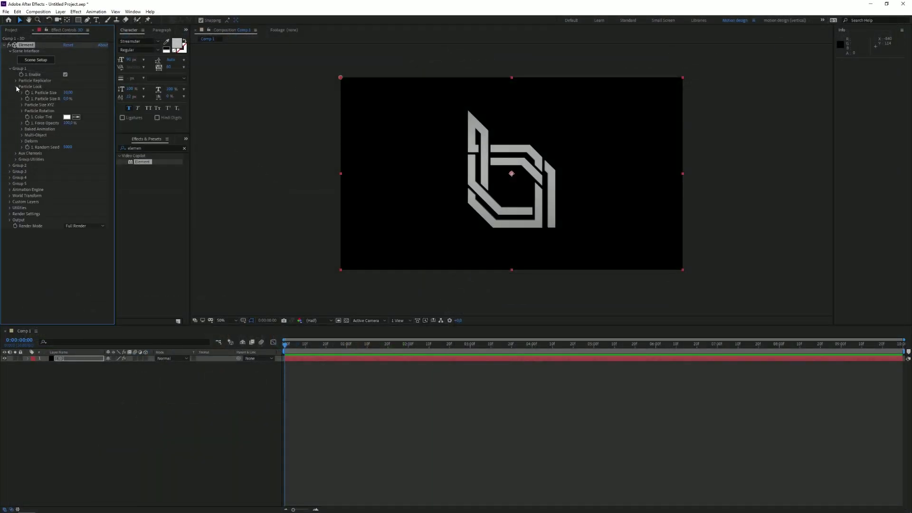
left_click(22, 141)
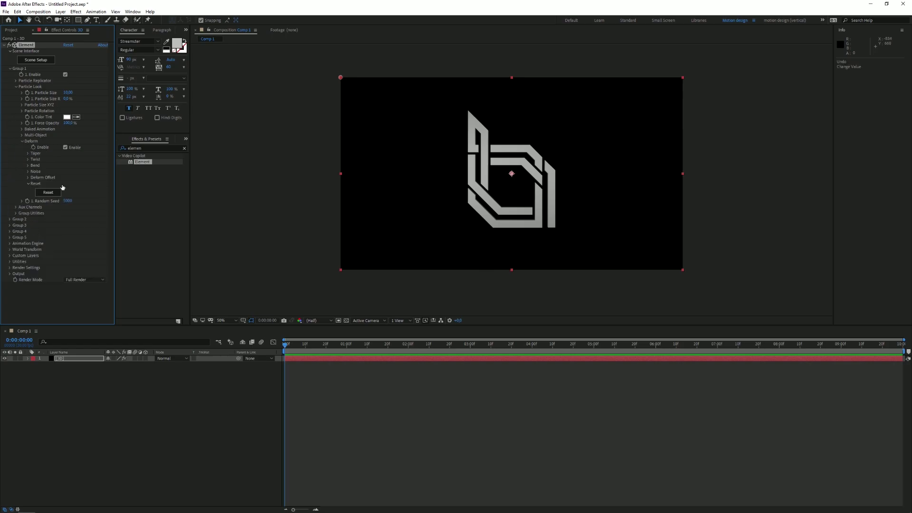
left_click(28, 159)
left_click(65, 165)
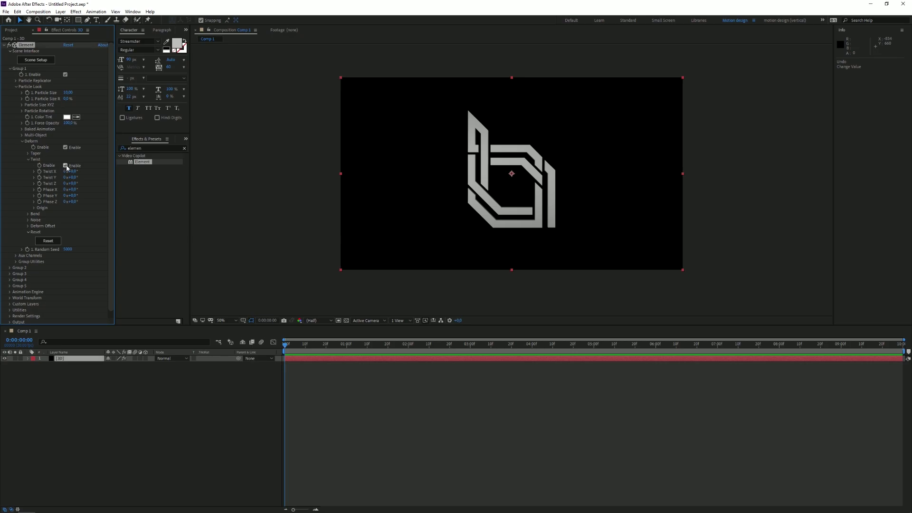
- Try out different Twist Y angles on the logo and revert them
left_click_drag(70, 177, 79, 179)
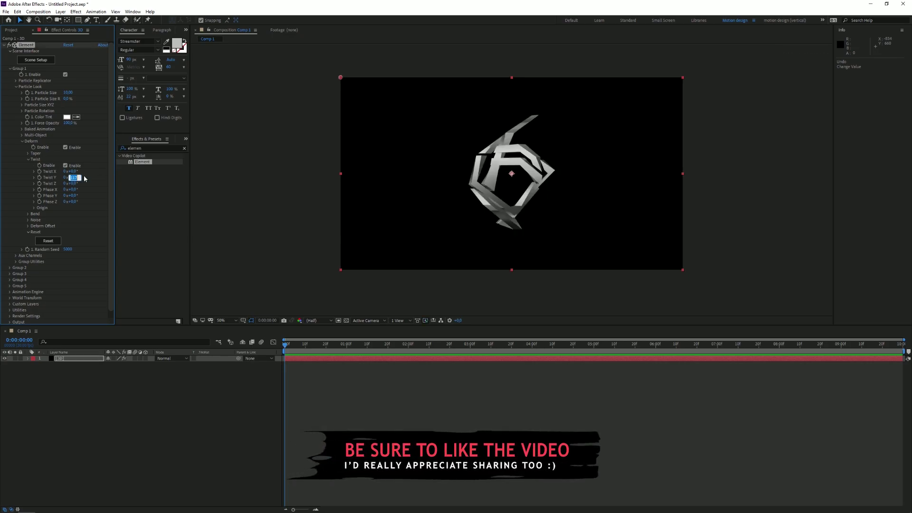
type("0")
key("Return")
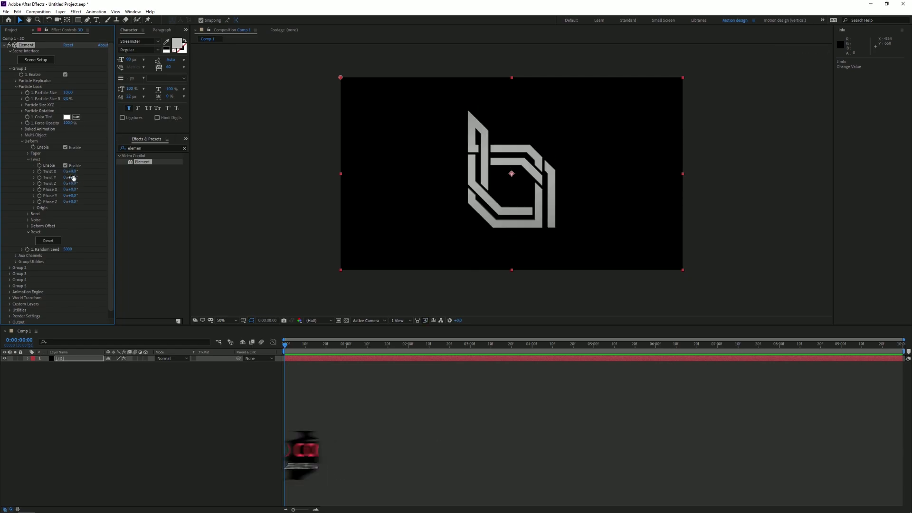
left_click_drag(70, 177, 112, 197)
key("ctrl+z")
key("ctrl+z")
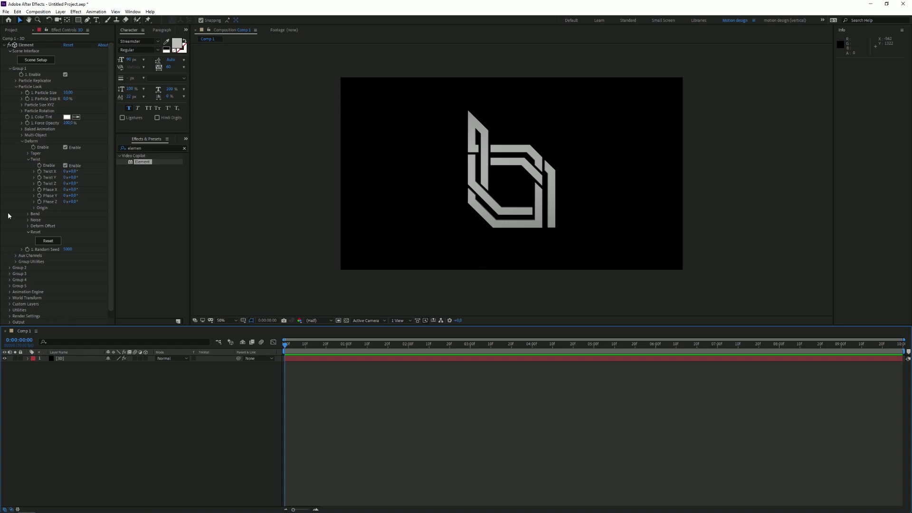
- Keyframe the twist's Phase Y from 0 at the start to one full revolution at 2 seconds
left_click(39, 196)
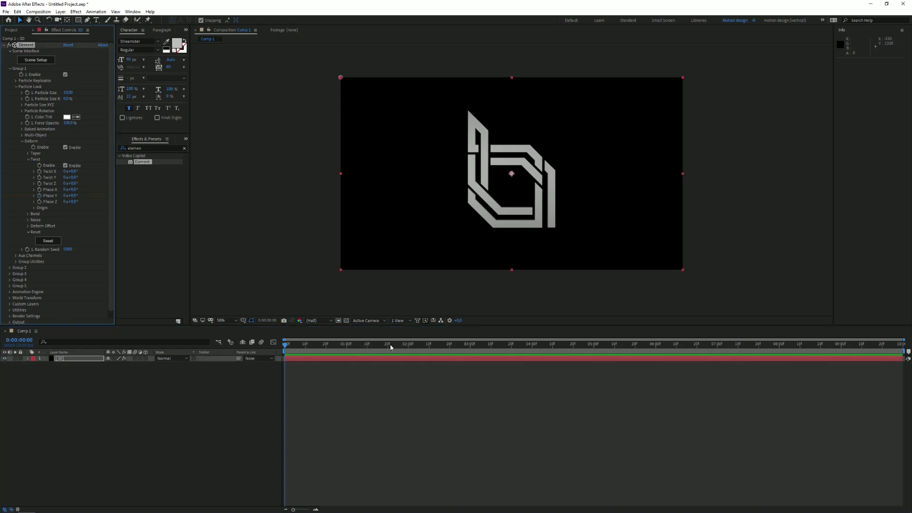
left_click(408, 346)
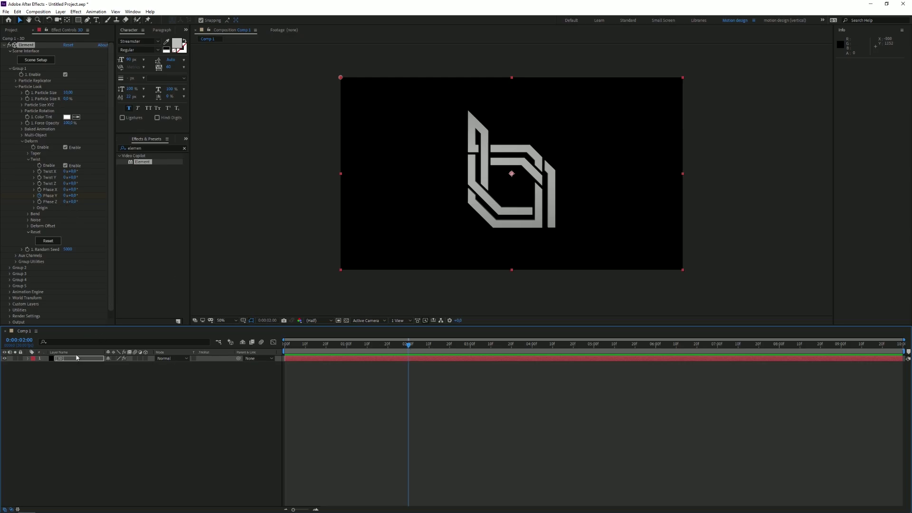
left_click(64, 195)
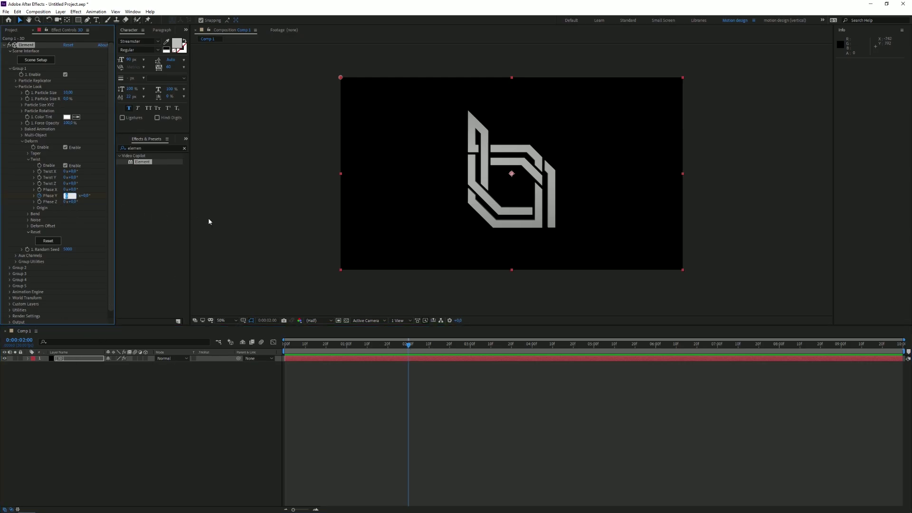
type("1")
left_click(285, 347)
- Ease both Phase Y keyframes on the 3D layer, check them in the graph editor, and preview the rotation
key("u")
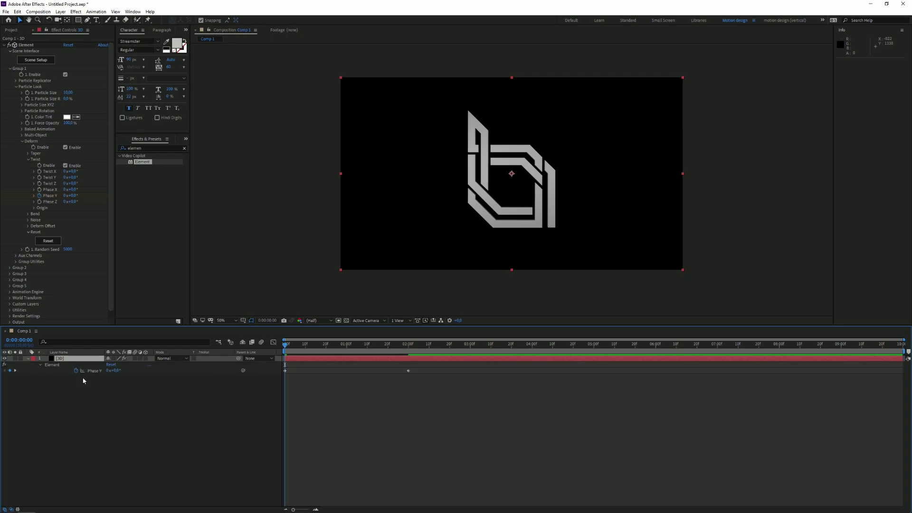
left_click_drag(454, 399, 260, 359)
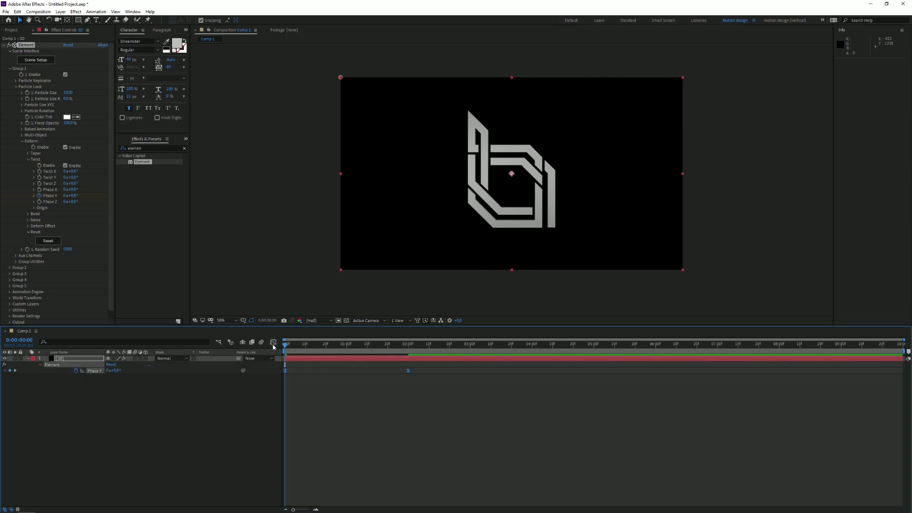
left_click(273, 342)
right_click(519, 412)
left_click(546, 432)
key("space")
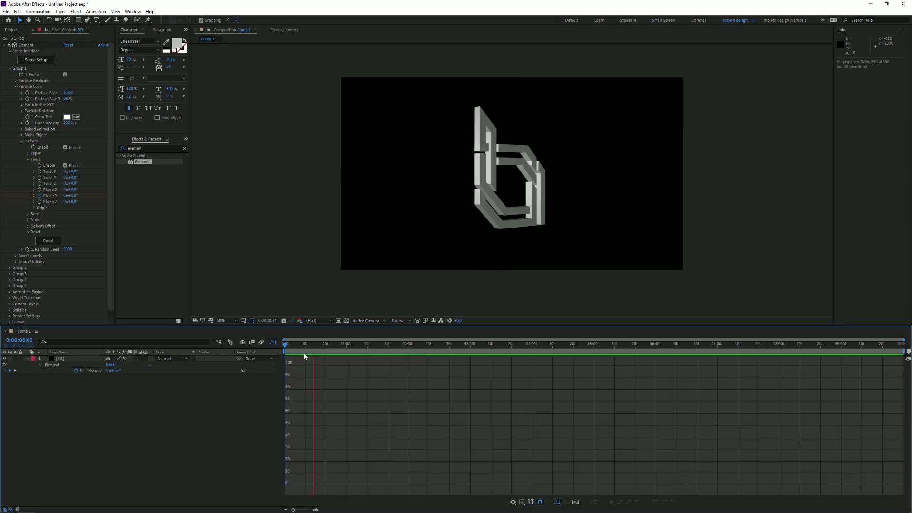
key("space")
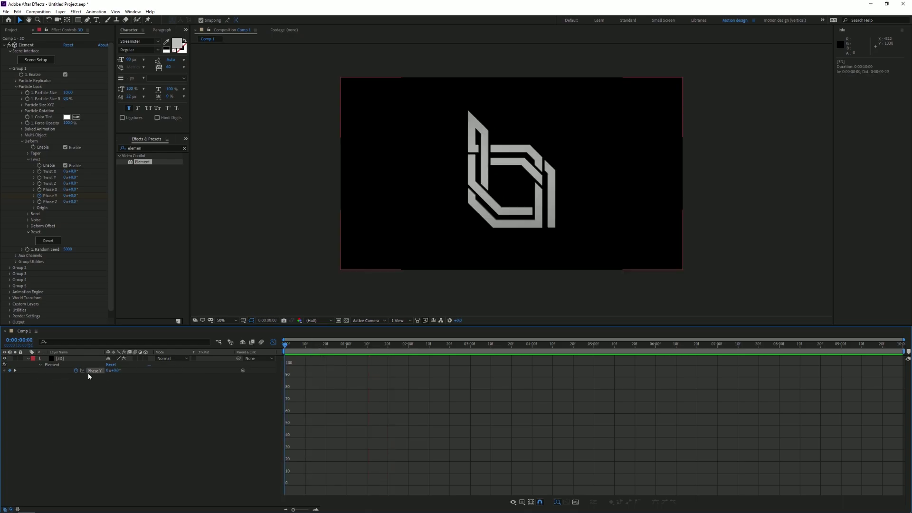
left_click(89, 371)
left_click(273, 342)
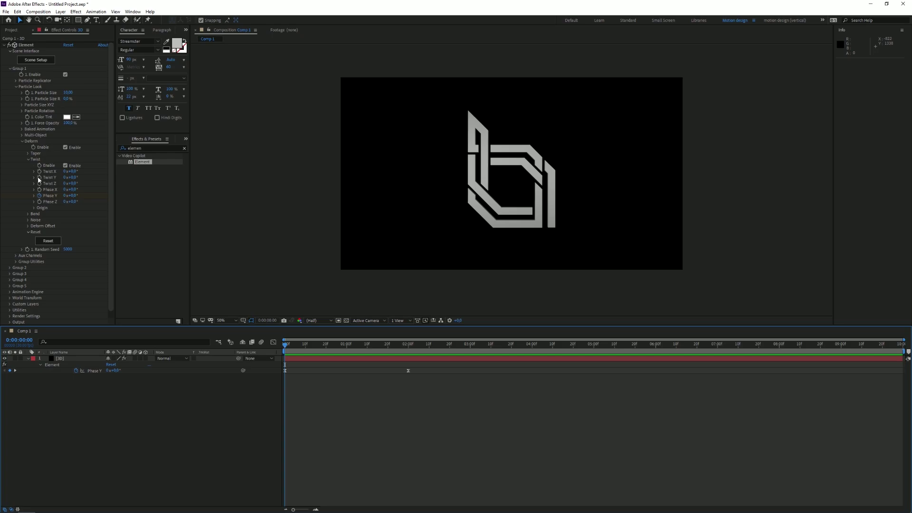
- Keyframe the twist's Twist Y at 0° at the start and 60° at 1 second
left_click(44, 191)
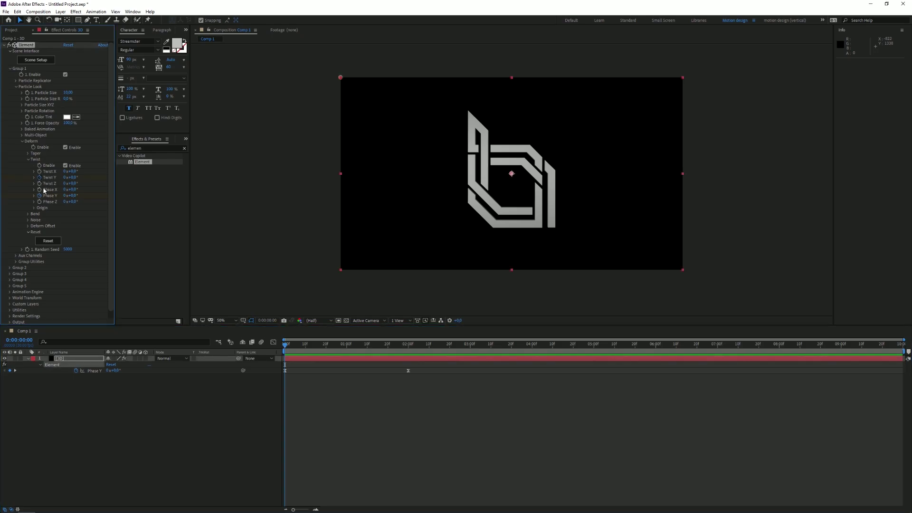
left_click(347, 345)
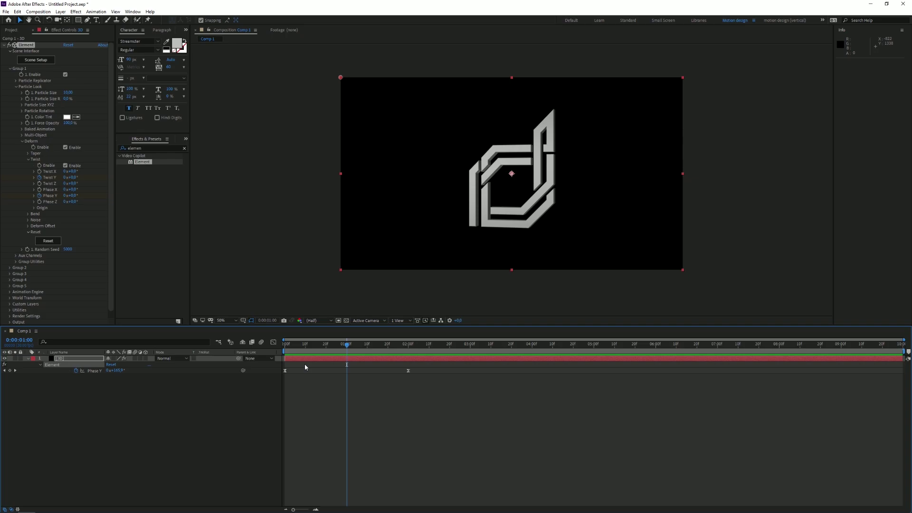
left_click(73, 177)
type("90")
key("Return")
left_click(75, 178)
type("60")
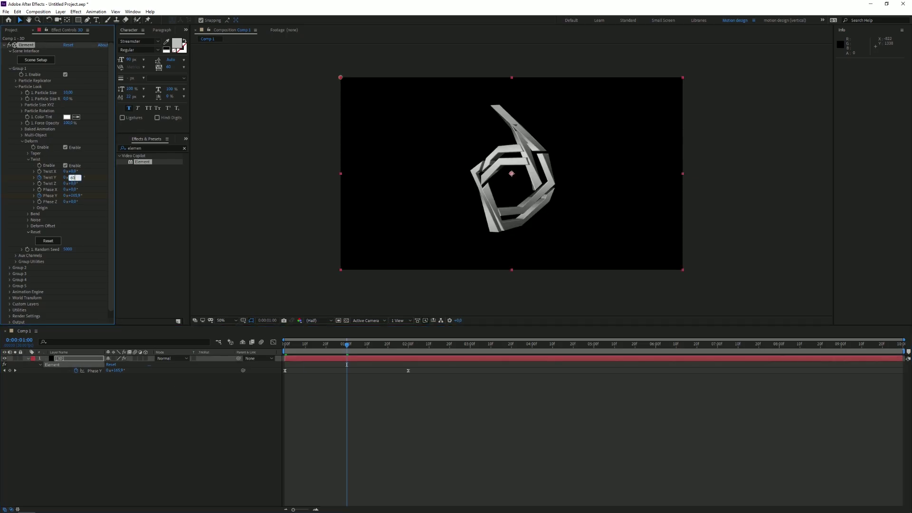
key("Return")
- Set Twist Y to 0° at 2 seconds and preview the twisting rotation from the start
left_click(408, 344)
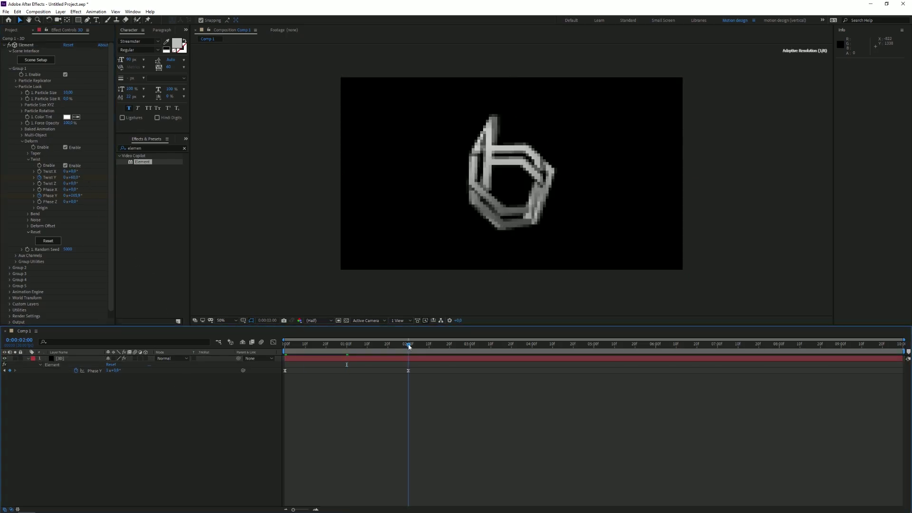
left_click(71, 177)
type("0")
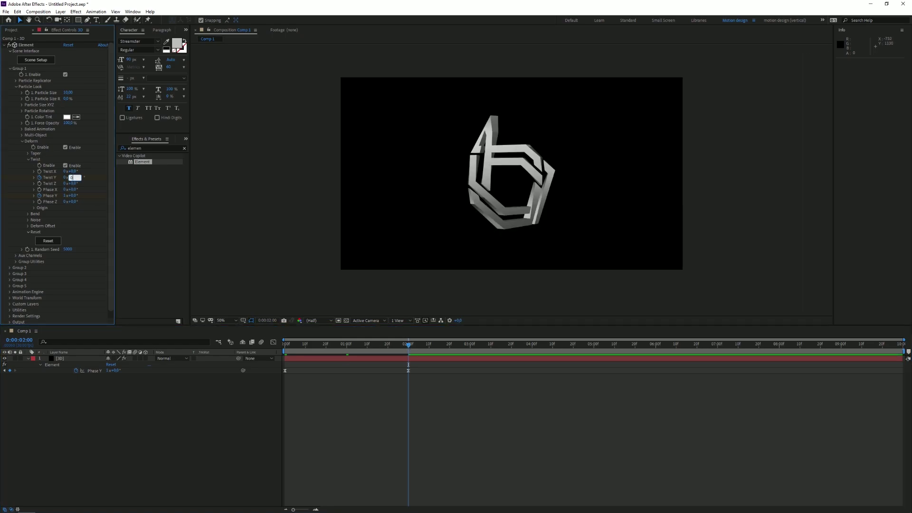
key("Return")
key("space")
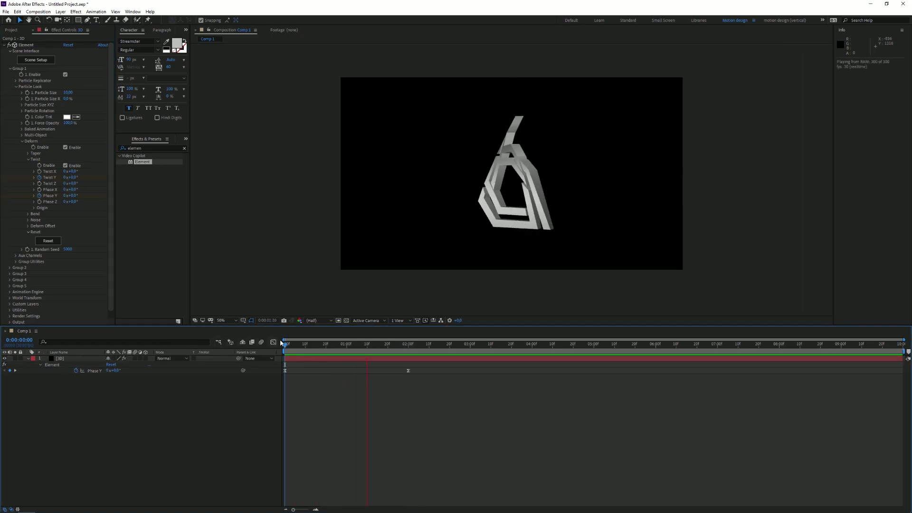
key("space")
key("space")
key("space")
- Reveal the 3D layer's keyframed properties and apply Easy Ease to all three Twist Y keyframes
key("u")
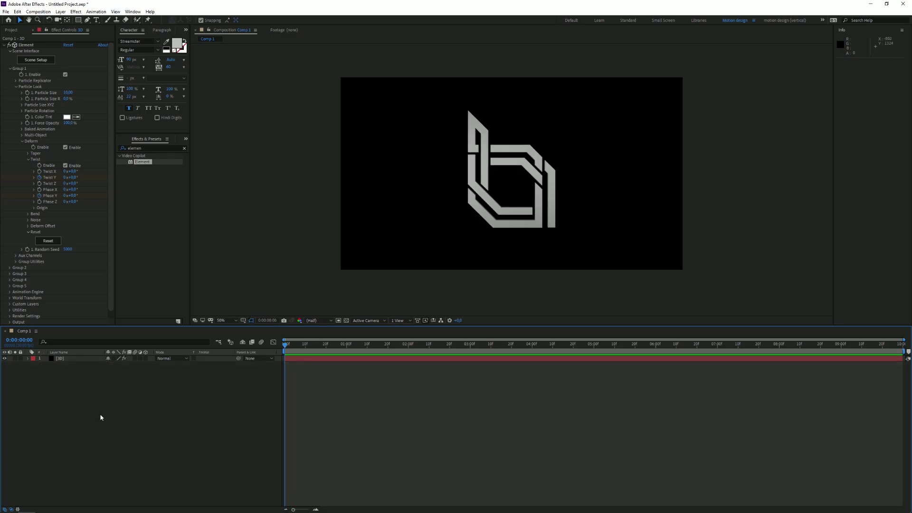
key("ctrl+a")
key("u")
left_click(100, 438)
left_click(94, 370)
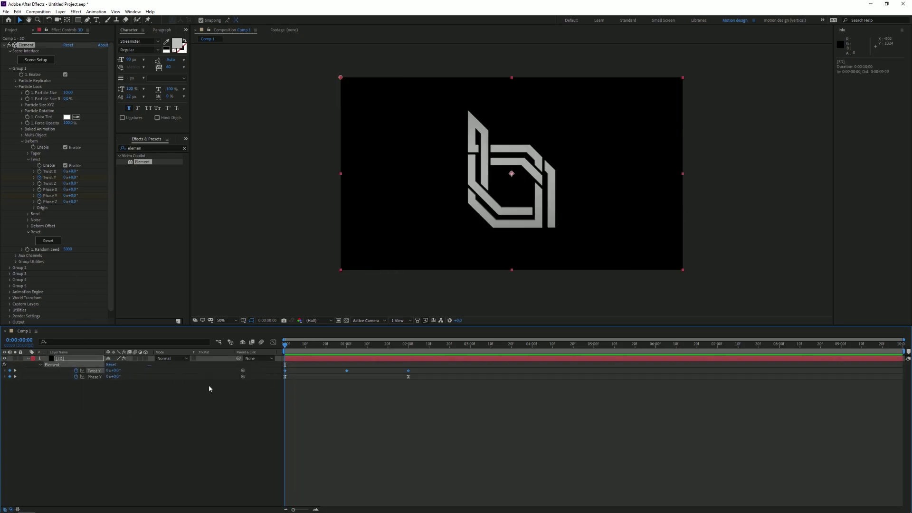
left_click_drag(415, 366, 260, 375)
- Display Twist Y as a speed graph and lengthen the easing influence of its keyframes
left_click(273, 342)
left_click(521, 502)
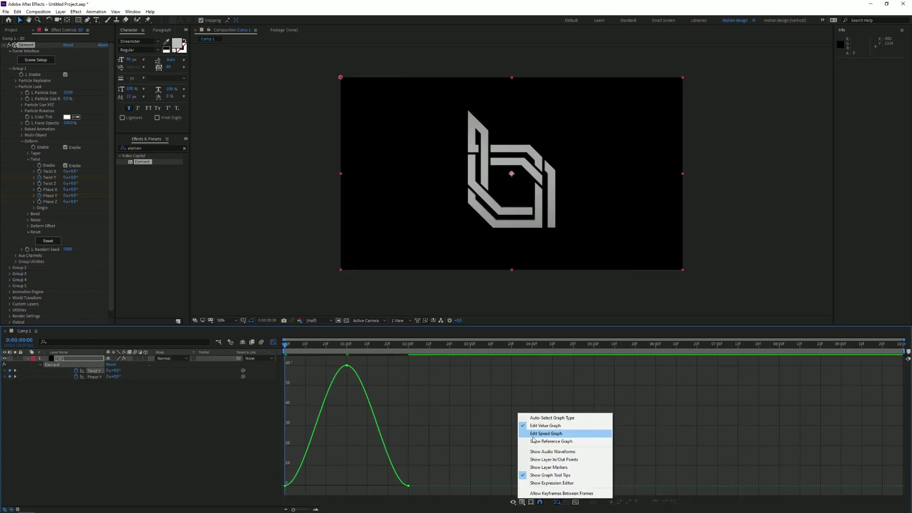
left_click(551, 431)
left_click_drag(425, 407, 257, 375)
left_click_drag(294, 398, 323, 399)
left_click(266, 391)
- Return the timeline to the keyframe view, end the work area at about 2 seconds, and preview the animation
key("space")
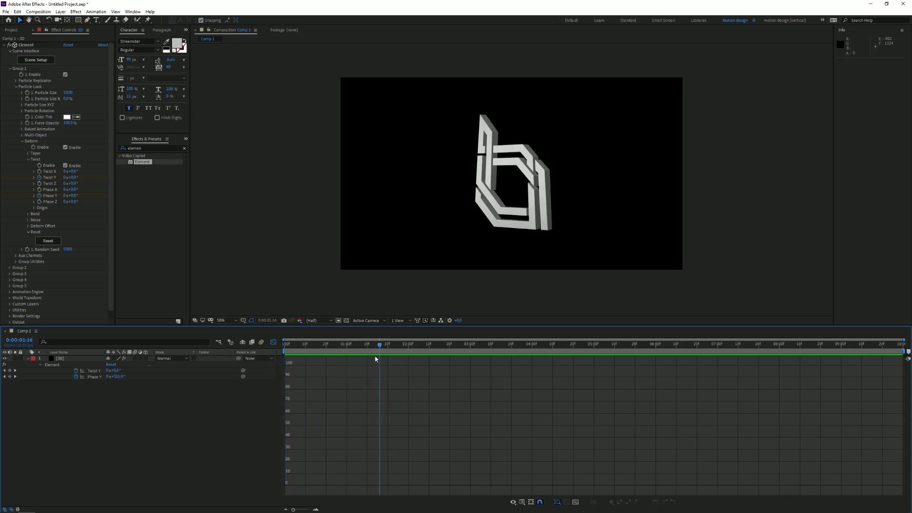
key("space")
key("shift+F3")
key("space")
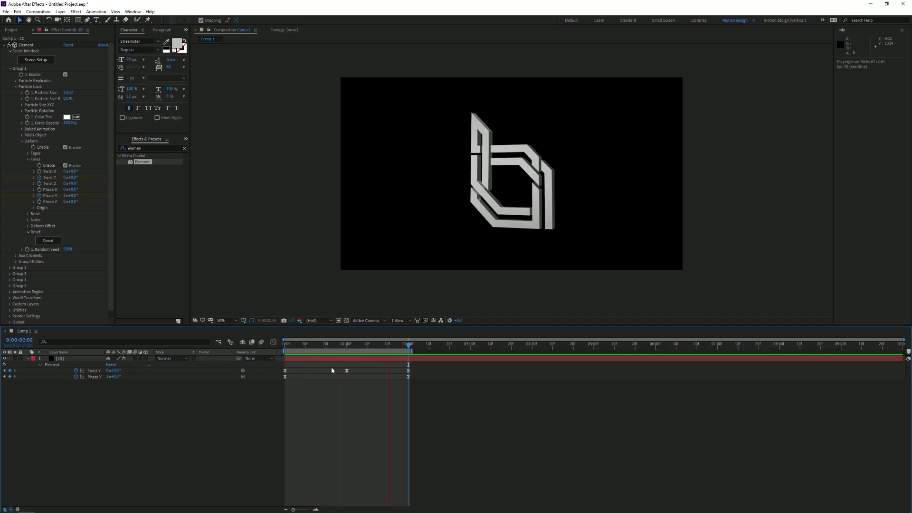